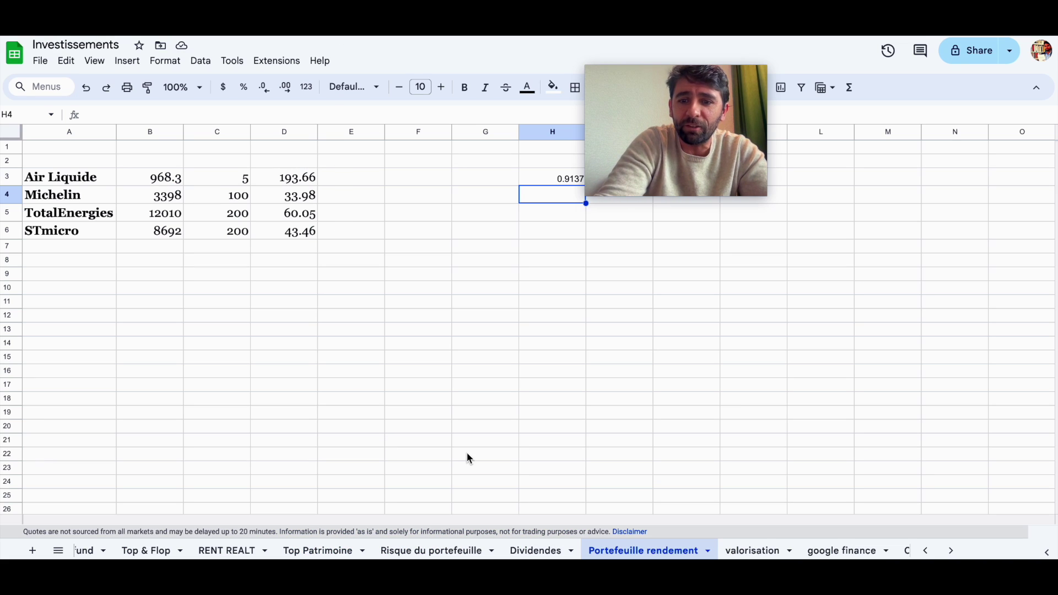
Step: Look over the valorisation sheet, and inspect the Air Liquide price and position value formulas on the Portefeuille rendement sheet
click(759, 550)
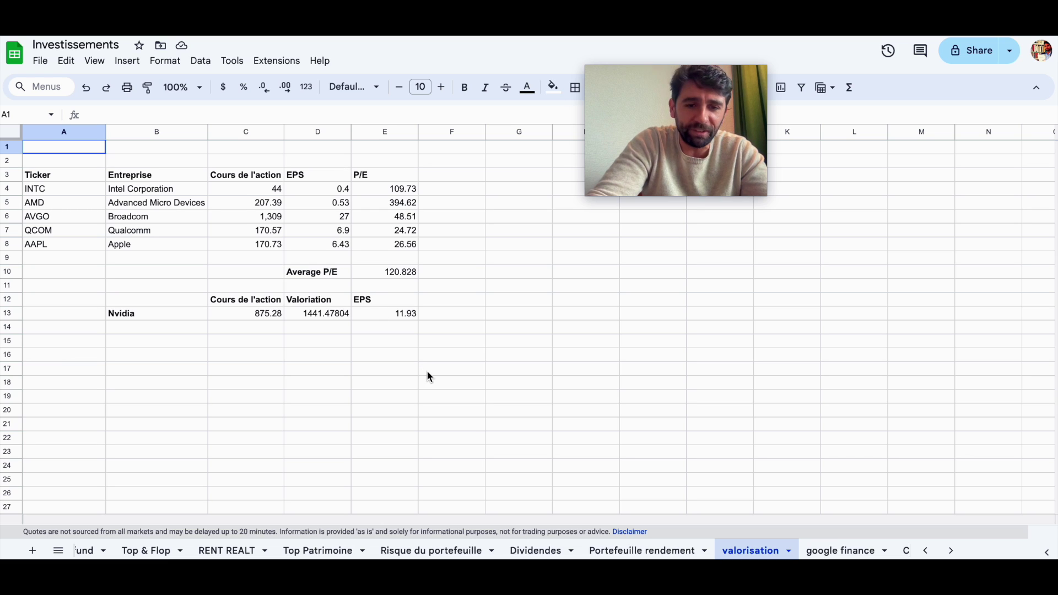
click(629, 551)
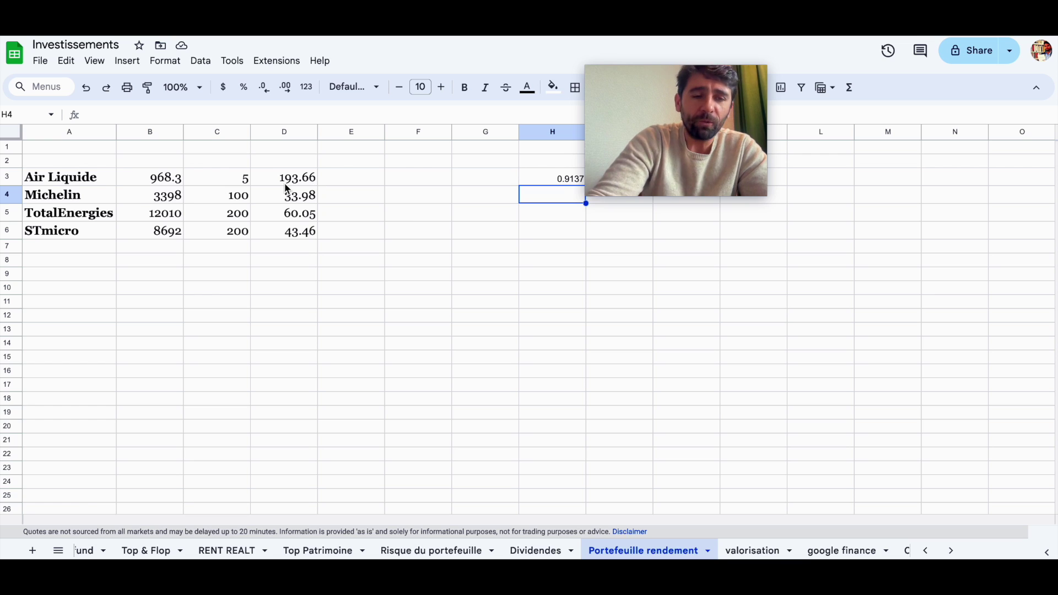
click(75, 182)
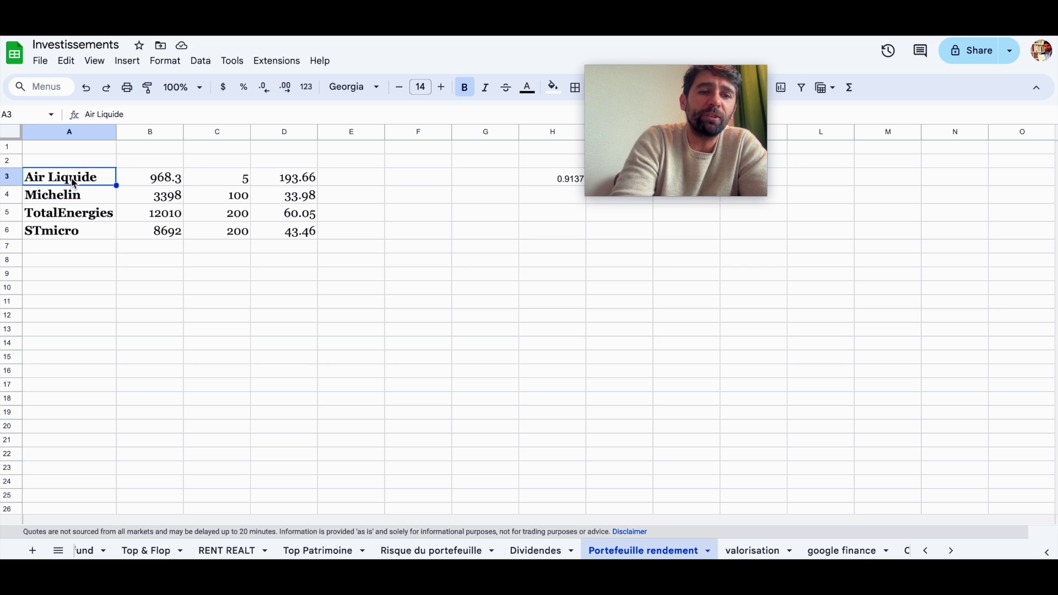
double_click(306, 178)
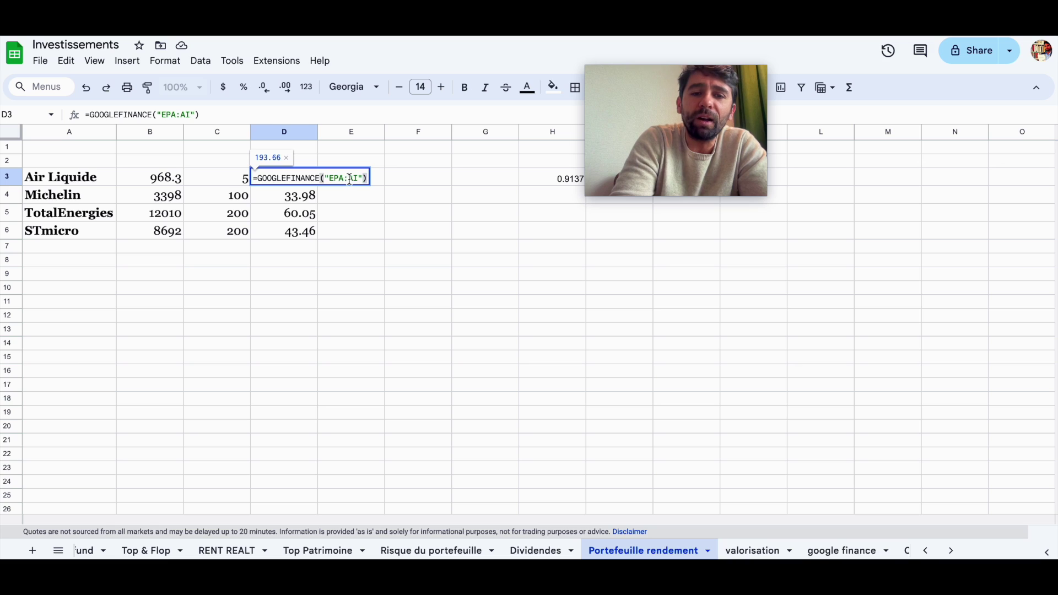
click(378, 261)
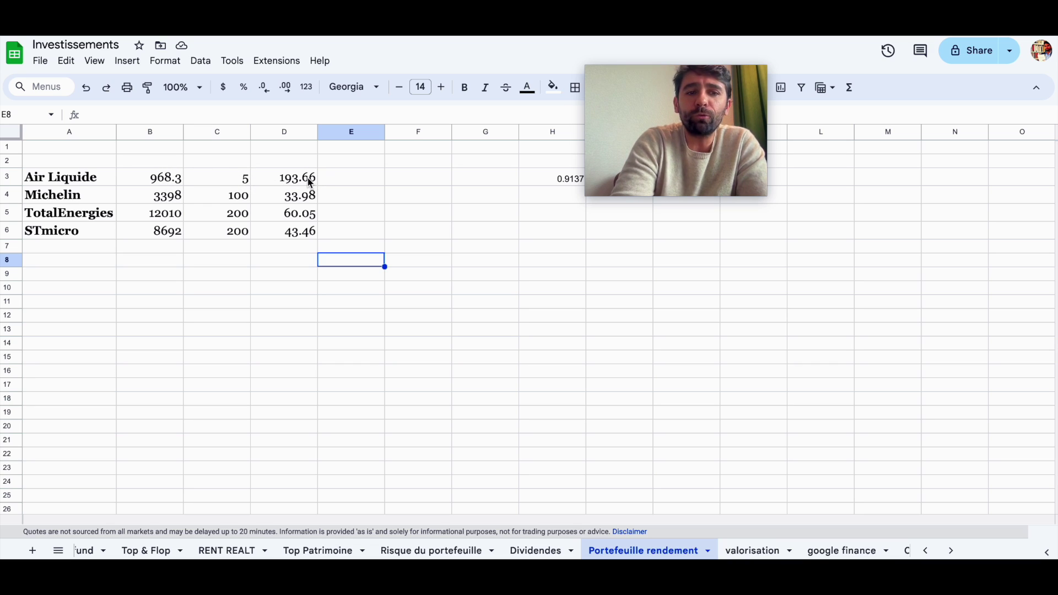
double_click(159, 181)
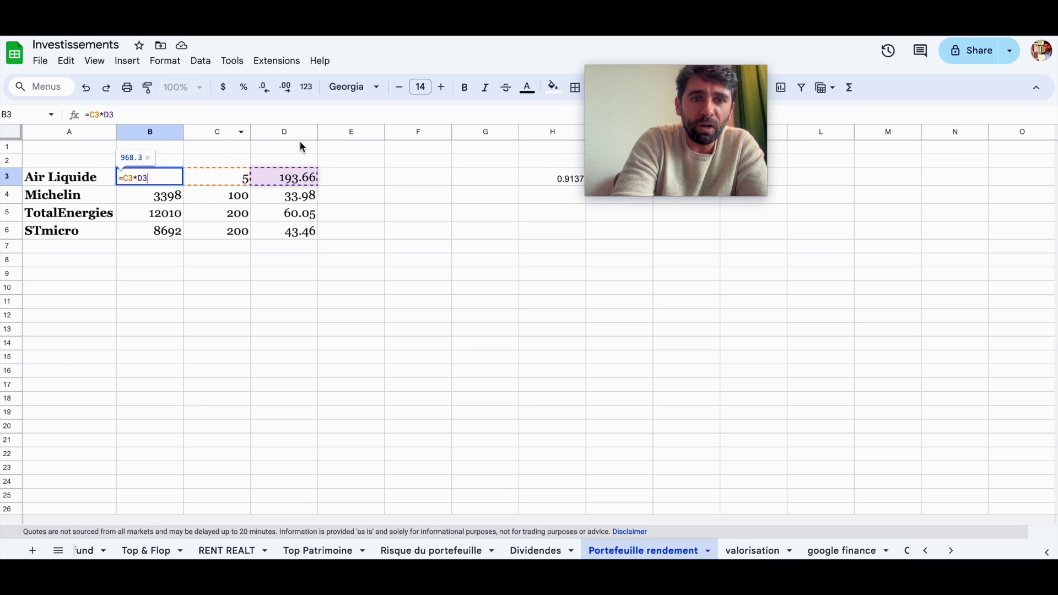
click(304, 276)
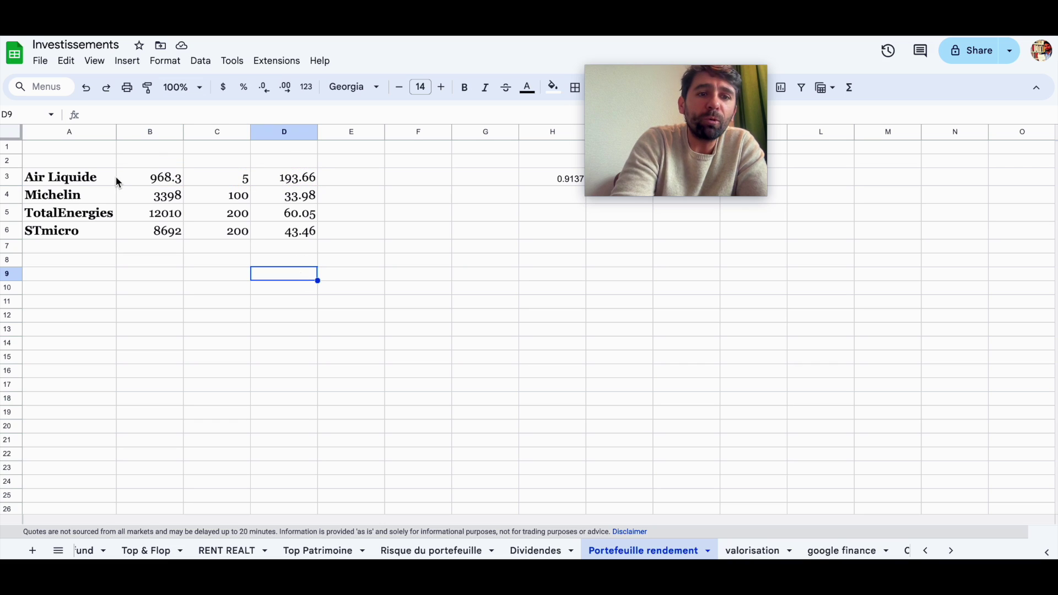
Step: Insert a pie chart of the company names and position values in A3:B6, and place it beside the table
drag(172, 251, 151, 236)
key(Down)
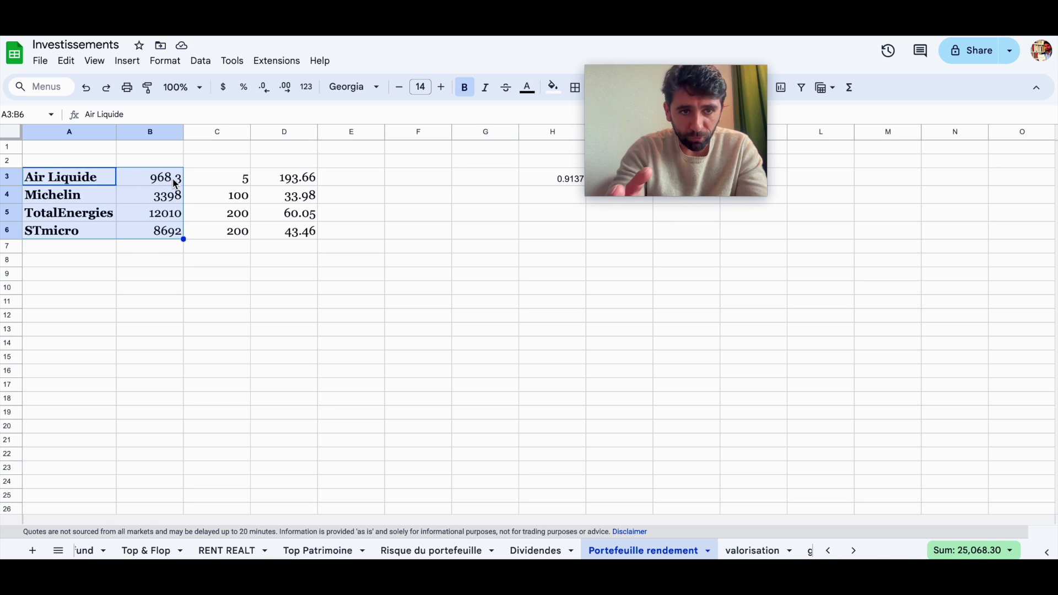
click(127, 61)
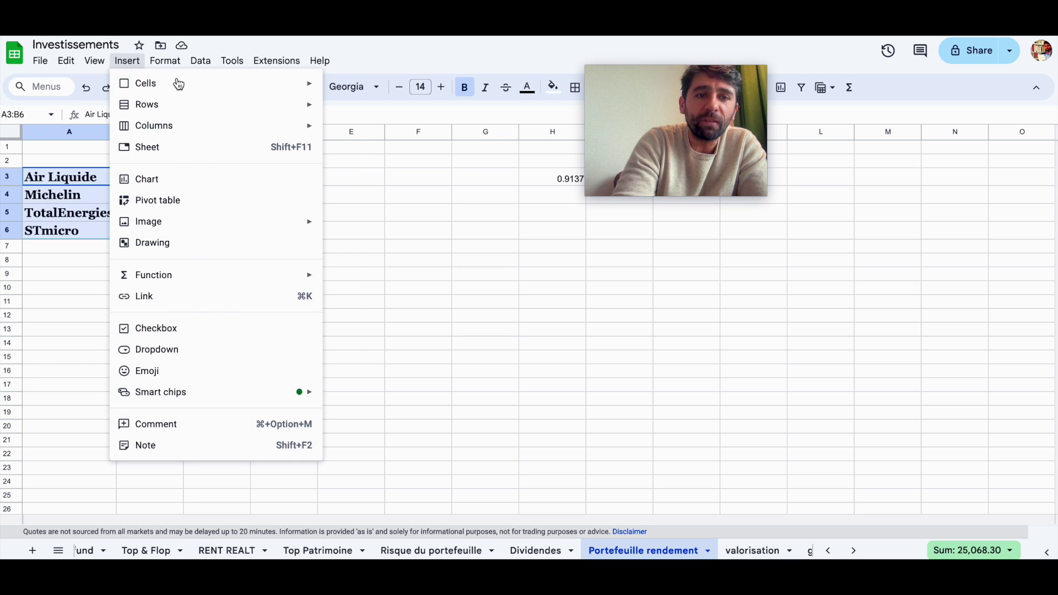
click(144, 182)
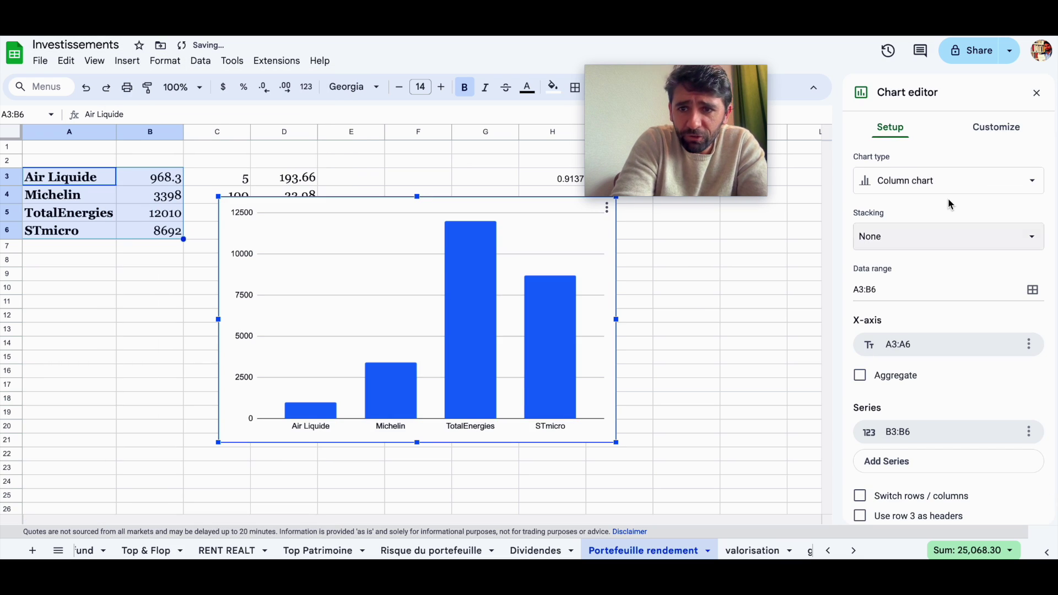
click(921, 181)
click(986, 237)
drag(613, 317, 761, 347)
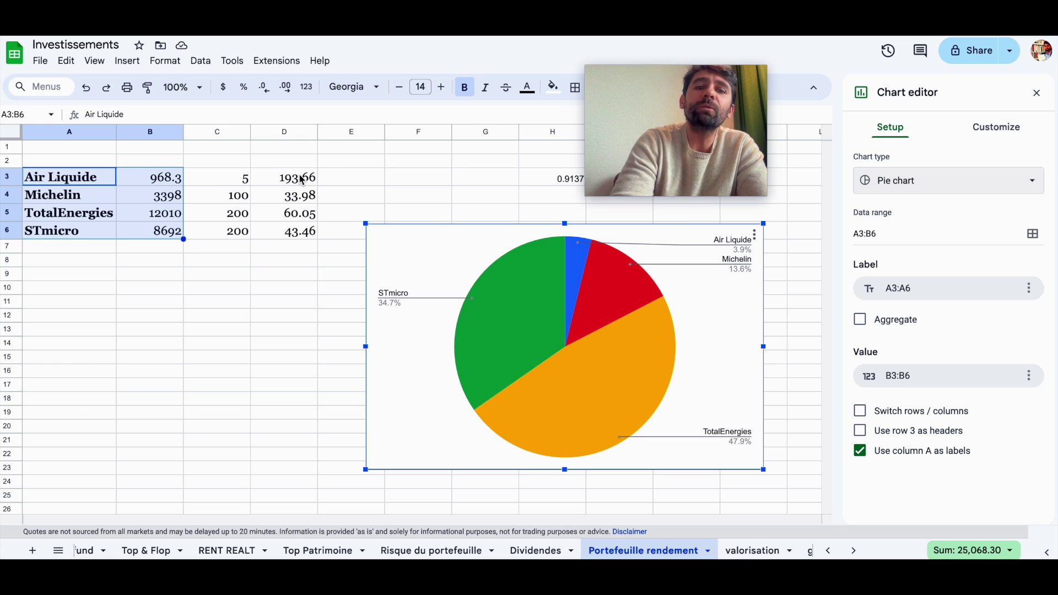
click(382, 212)
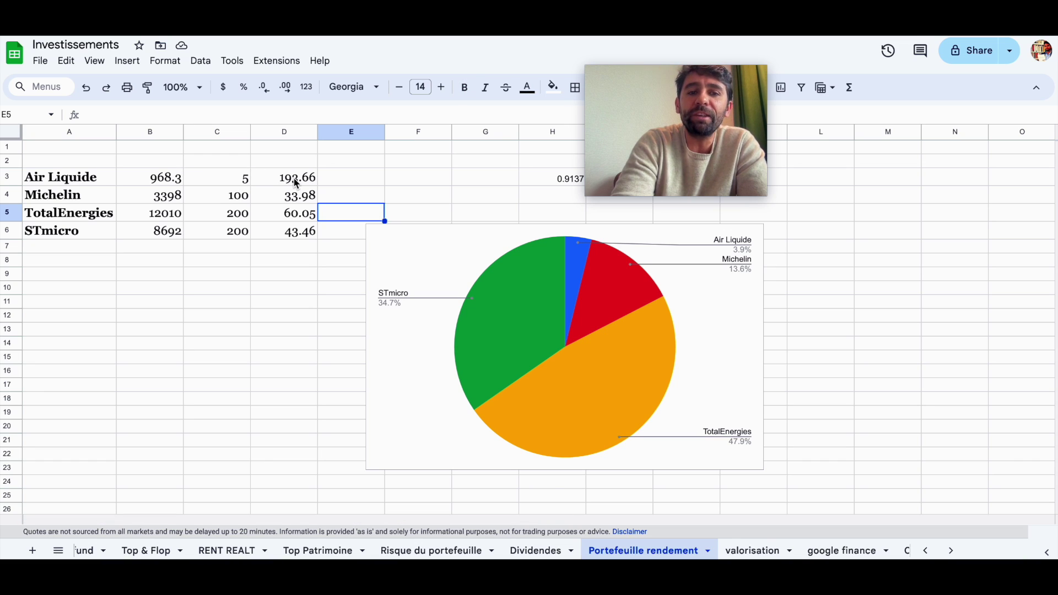
Step: Move the pie chart farther from the stock table so that it covers columns I to N
drag(41, 177, 259, 243)
click(259, 293)
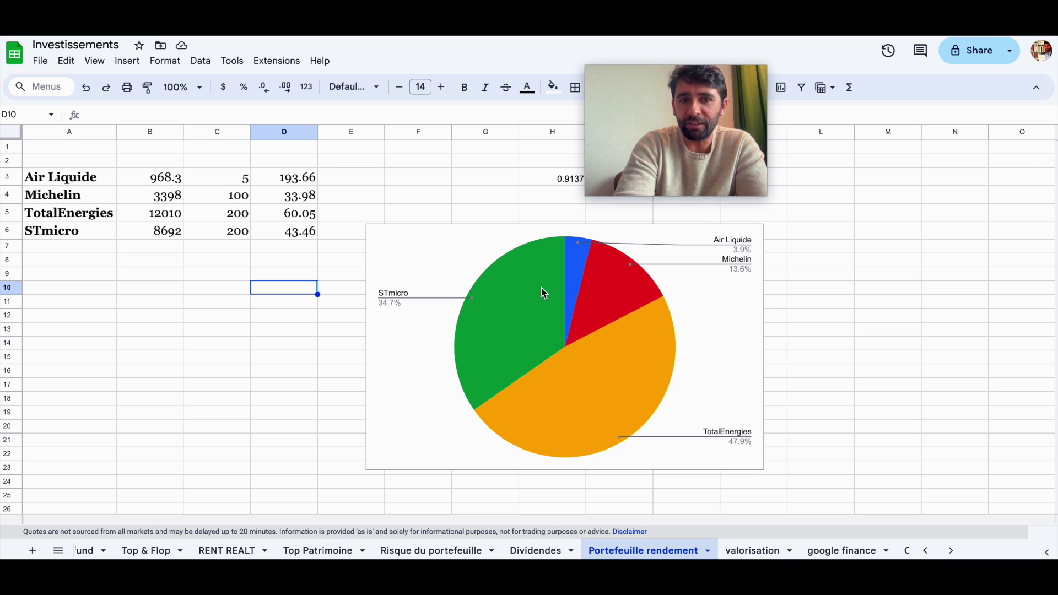
click(682, 282)
click(478, 256)
drag(445, 238, 649, 246)
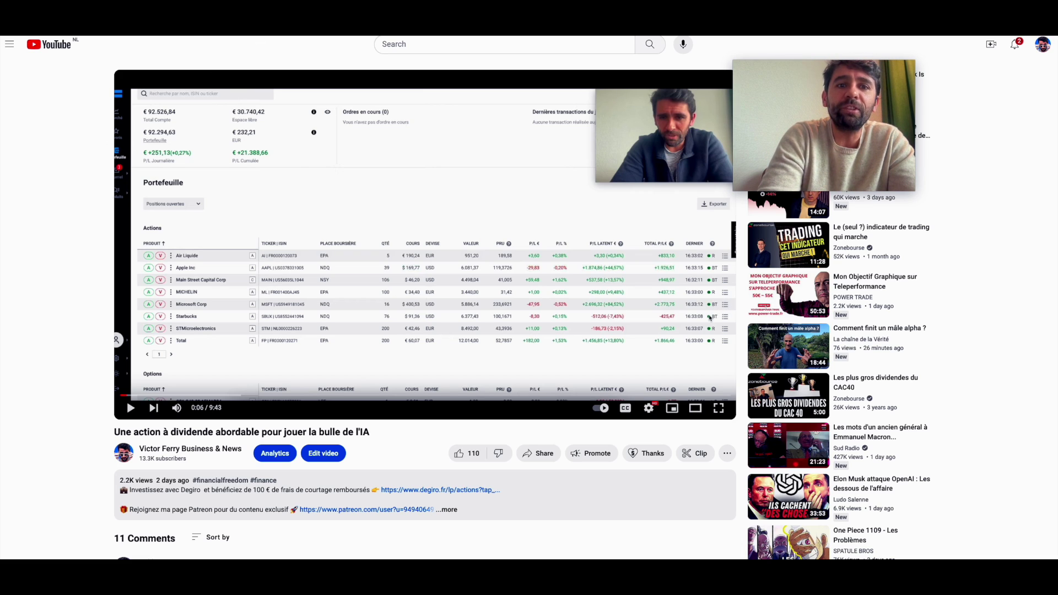
Step: Add a Main Street Captital row in A7 and fetch its share price in D7 with GOOGLEFINANCE("main")
key(ctrl+Tab)
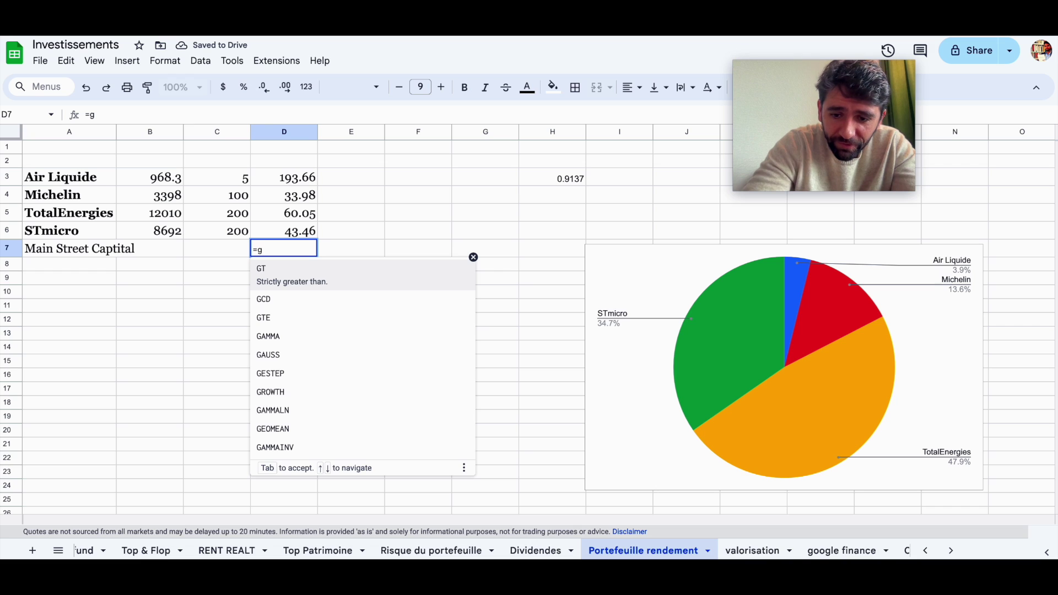
text(oo)
click(305, 288)
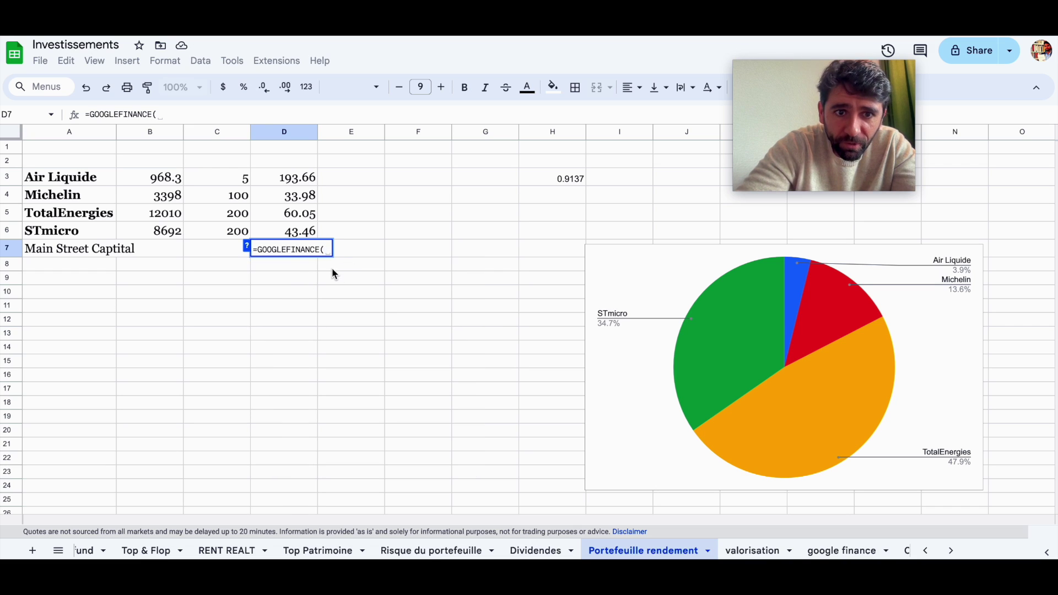
text("ma)
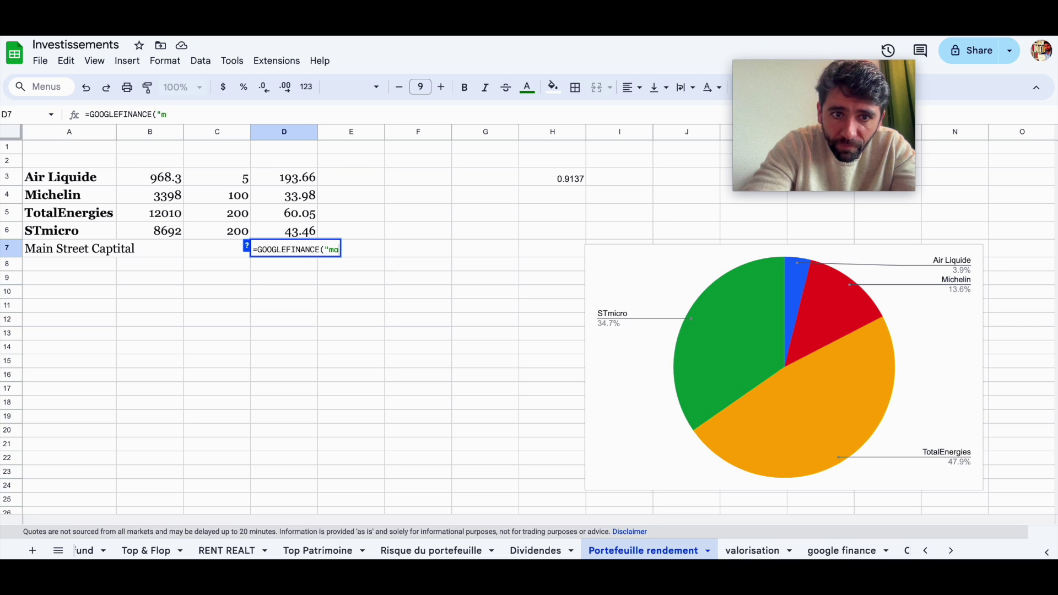
text(in")
key(Return)
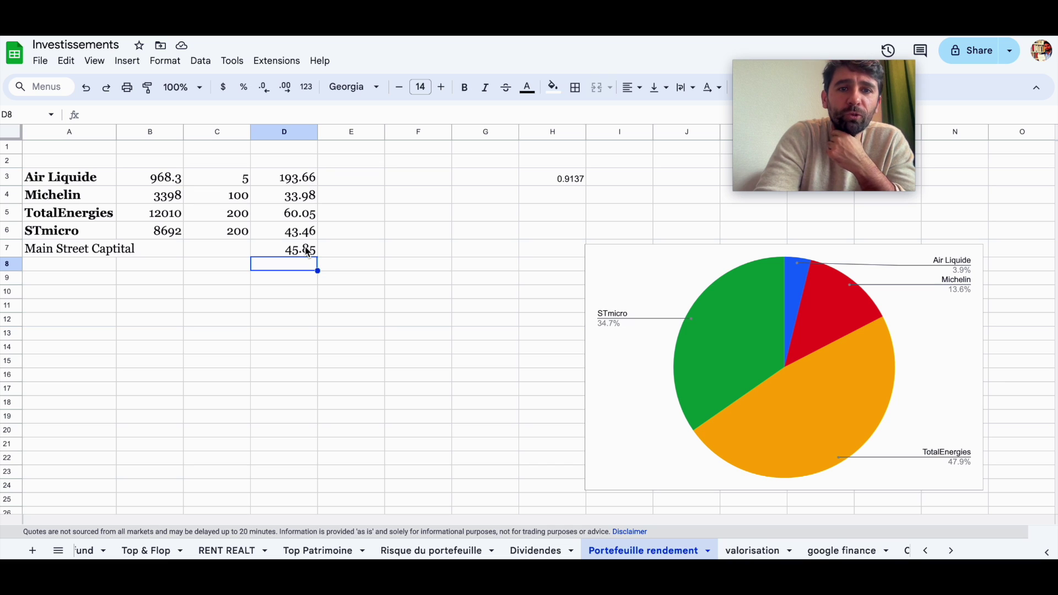
Step: Check the dollar-to-euro rate formula in H3 and enter =GOOGLEFINANCE("eurusd") in H4
double_click(523, 177)
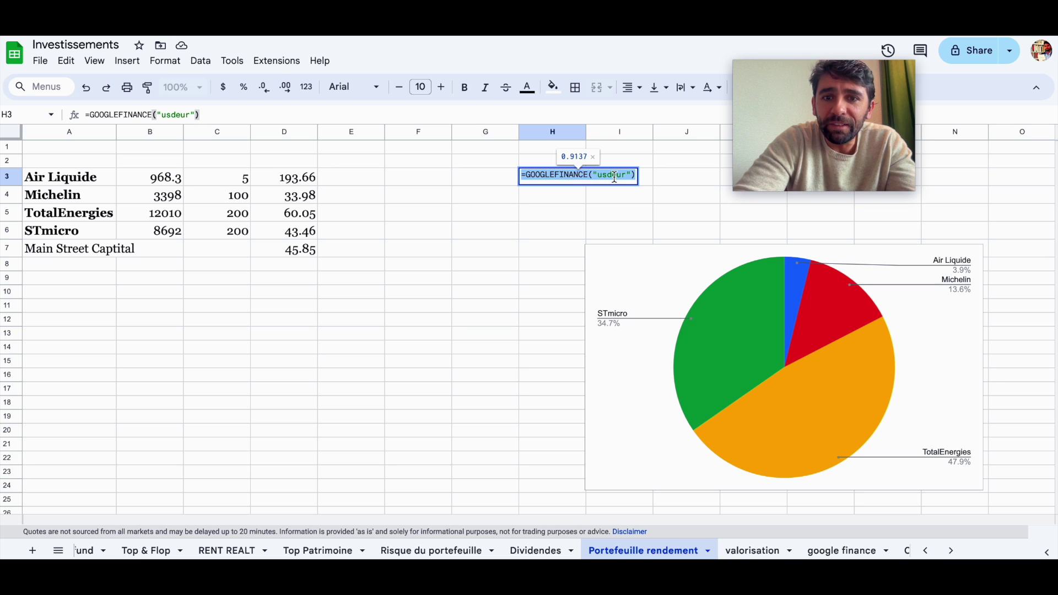
click(569, 212)
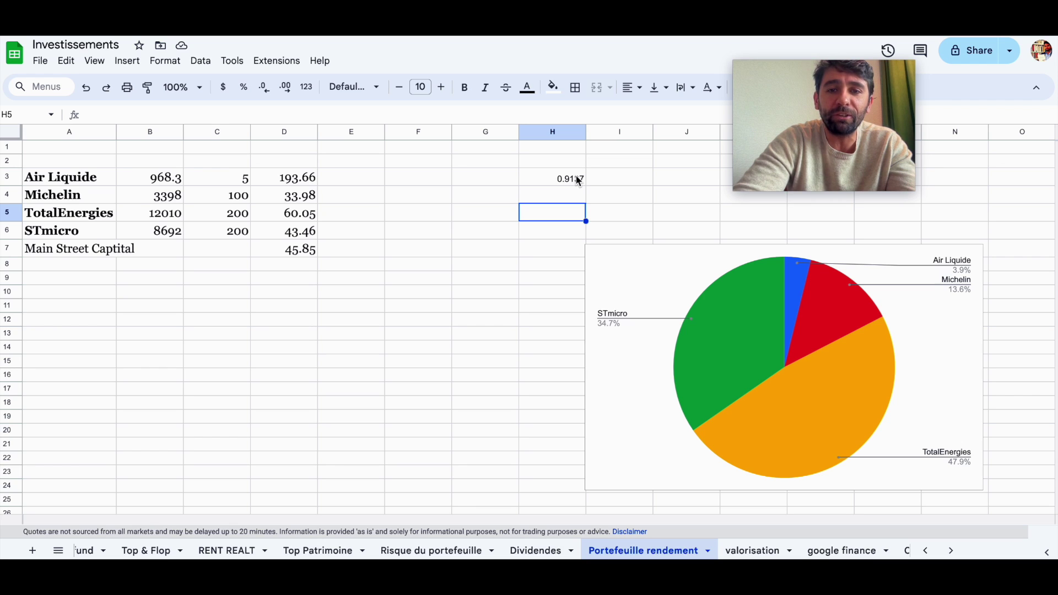
double_click(560, 194)
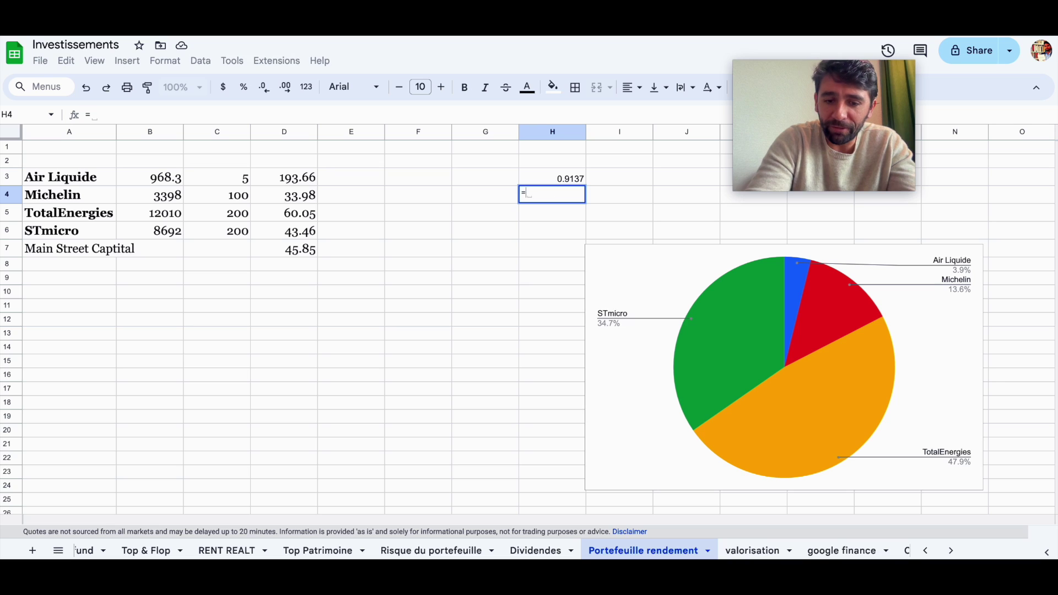
text(=GOOGLEFINANCE("eur)
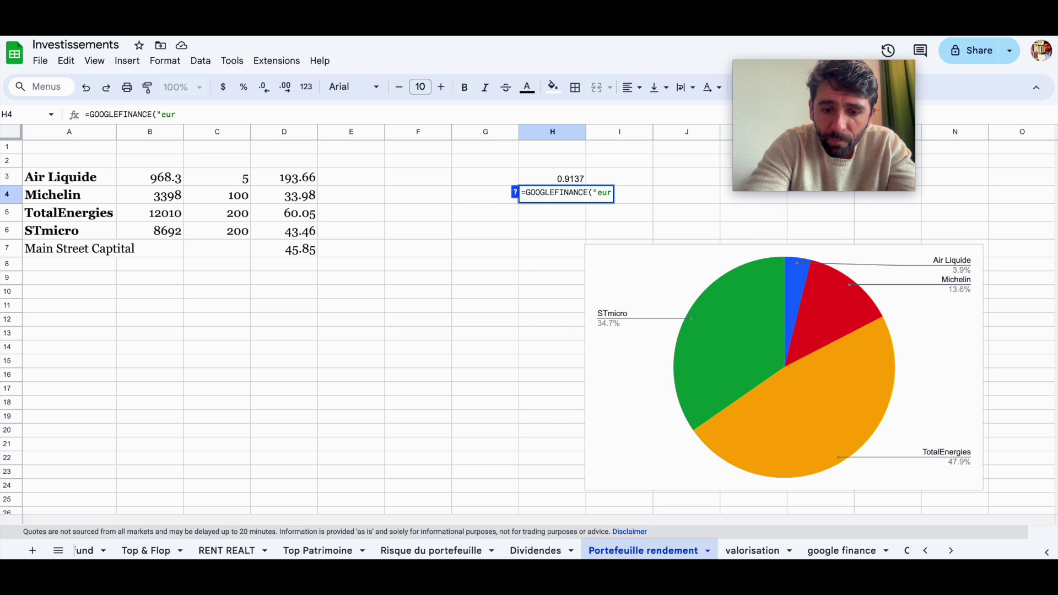
text(usd)
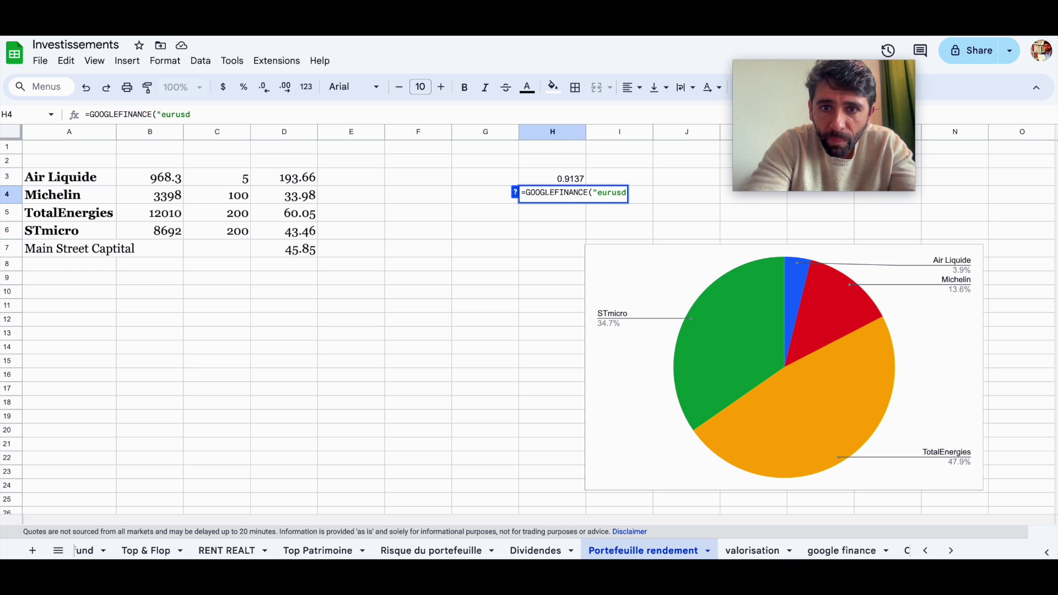
text("))
key(Return)
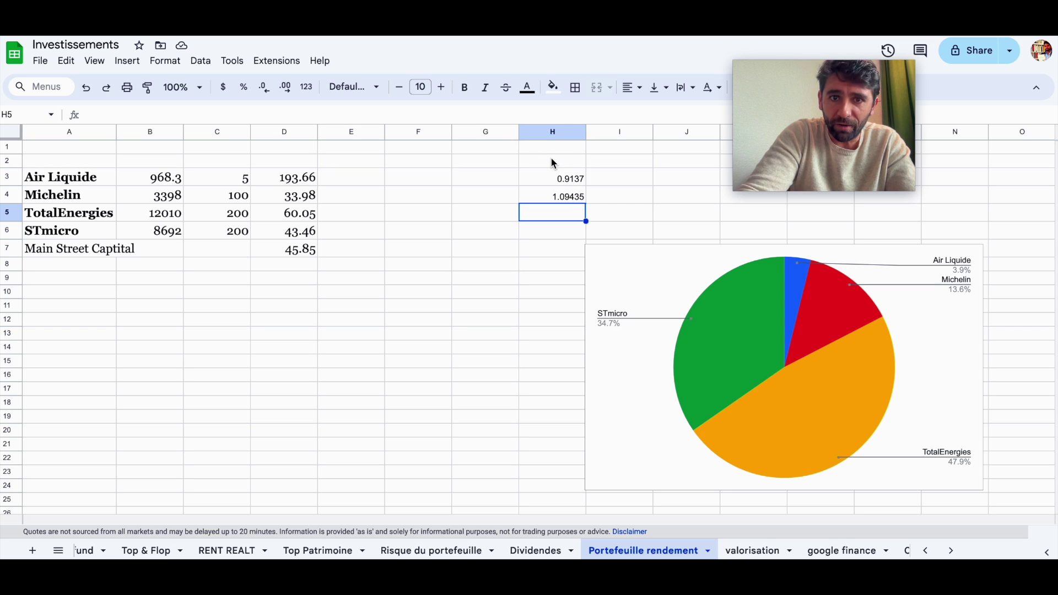
Step: Title the exchange rates "Devises" in H2 and label them USD/EUR and EUR/USD in column G
double_click(552, 159)
text(Devises)
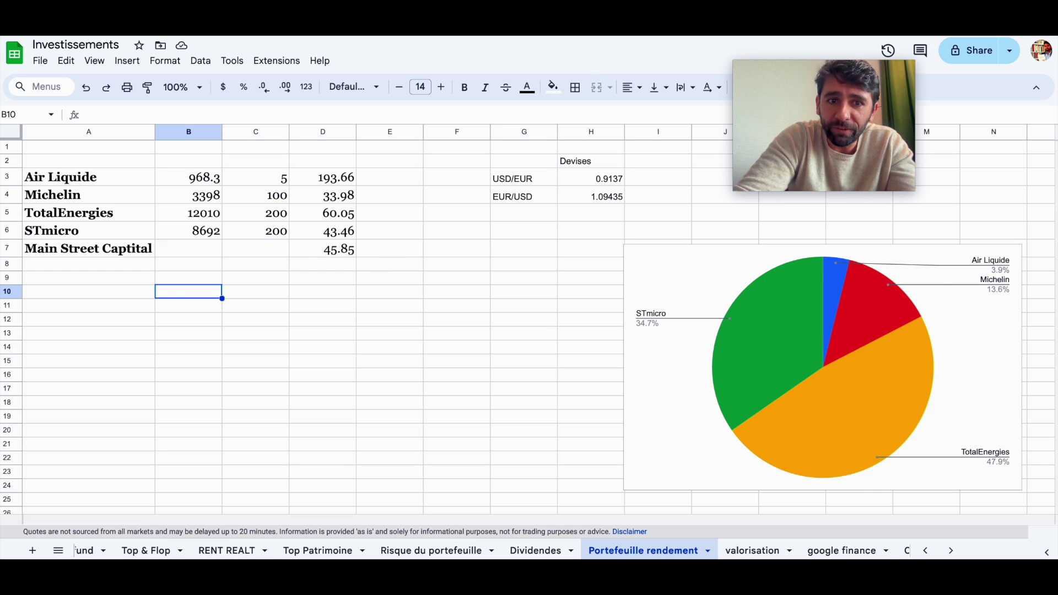
Step: Look up the Main Street share count in the portfolio shown on YouTube and enter 106 in C7
key(ctrl+Tab)
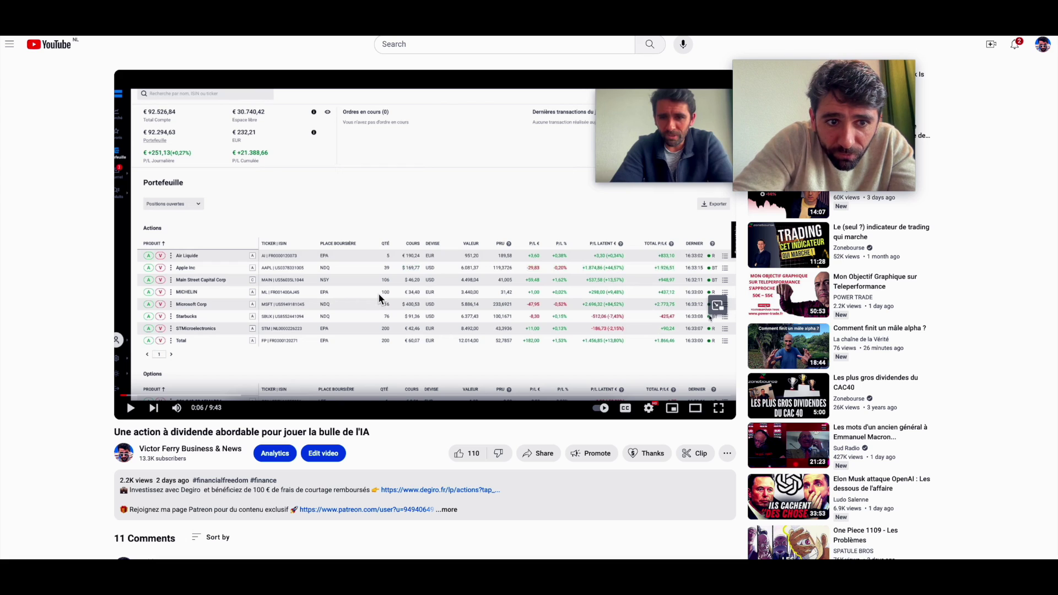
key(ctrl+shift+Tab)
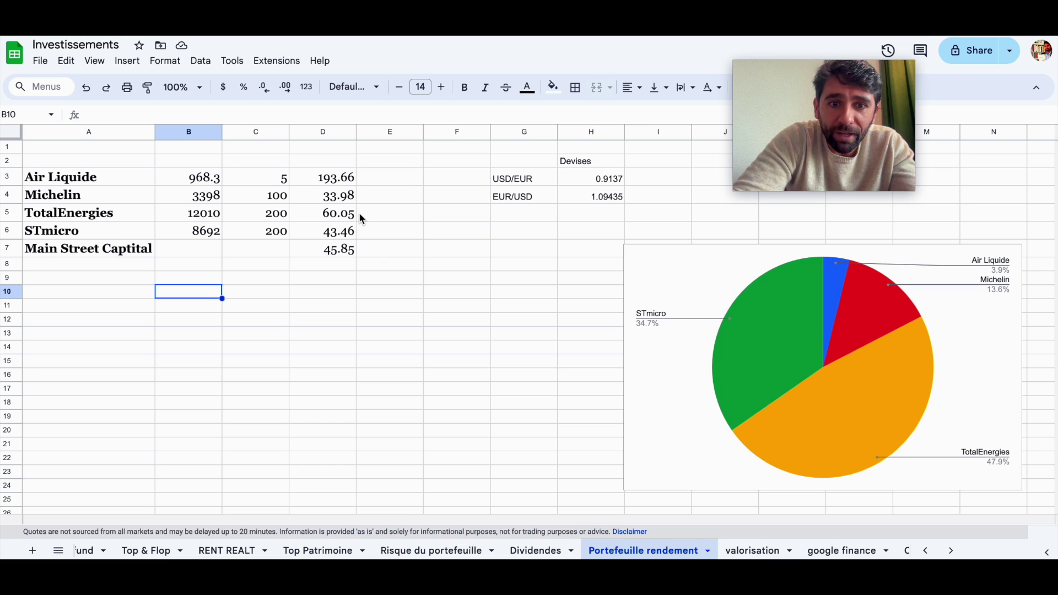
click(273, 251)
text(106)
click(327, 269)
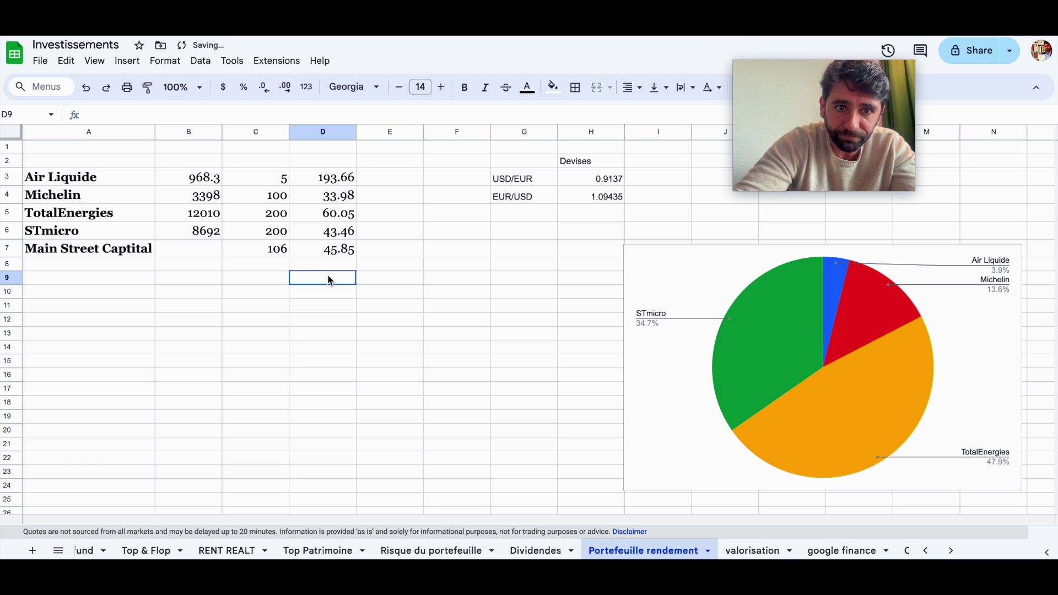
Step: Calculate the Main Street position's dollar value in E7 with =C7*D7
click(387, 255)
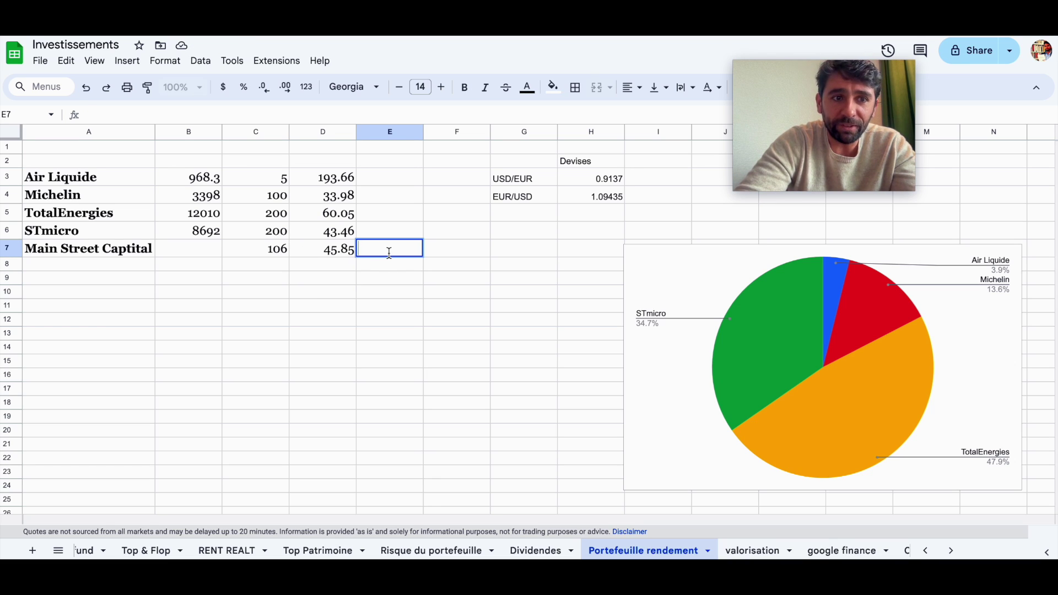
text(=C)
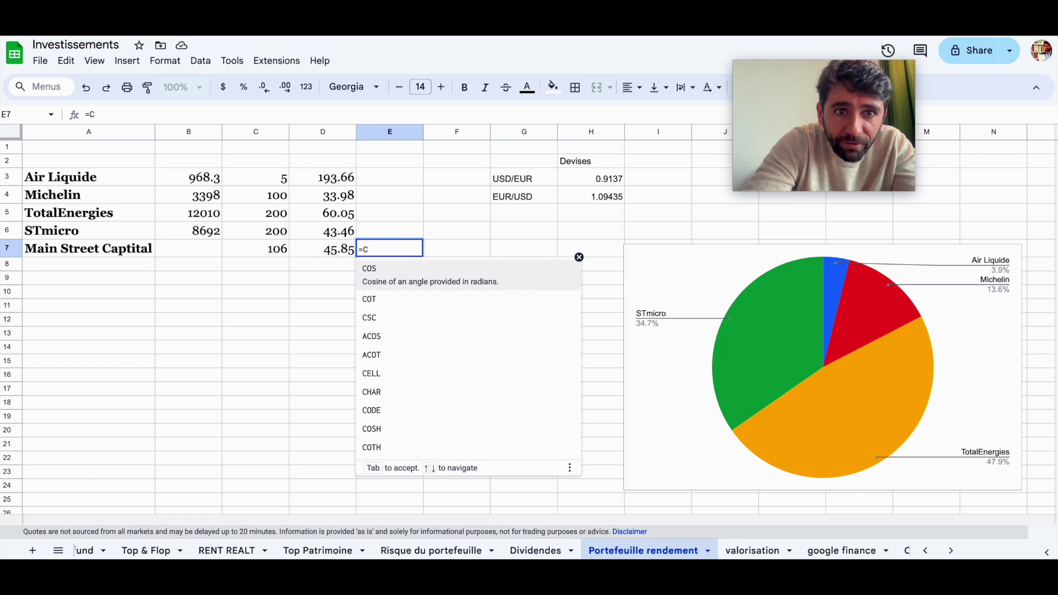
text(7*D7)
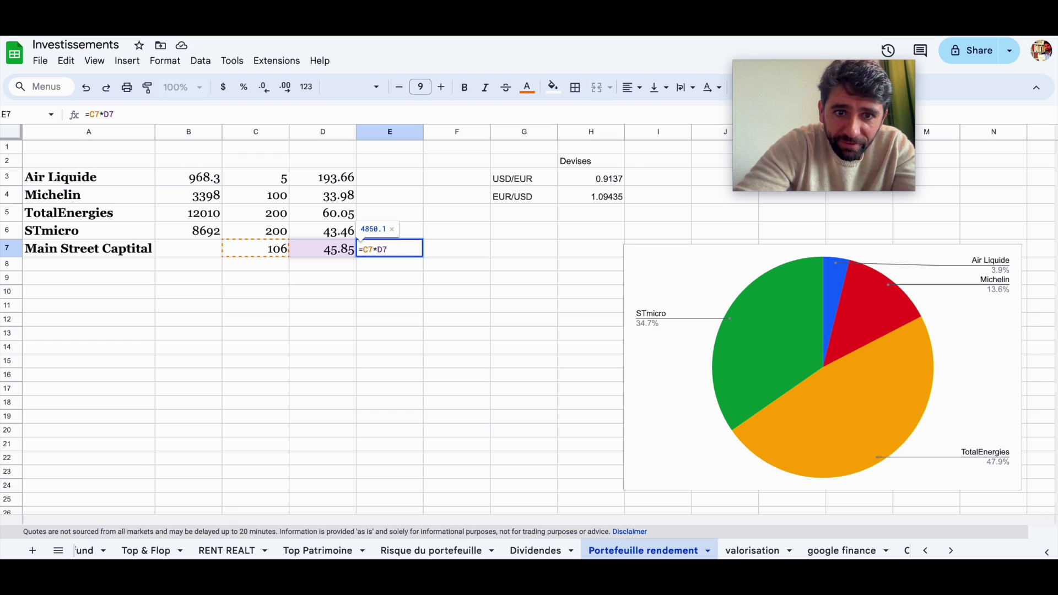
key(Return)
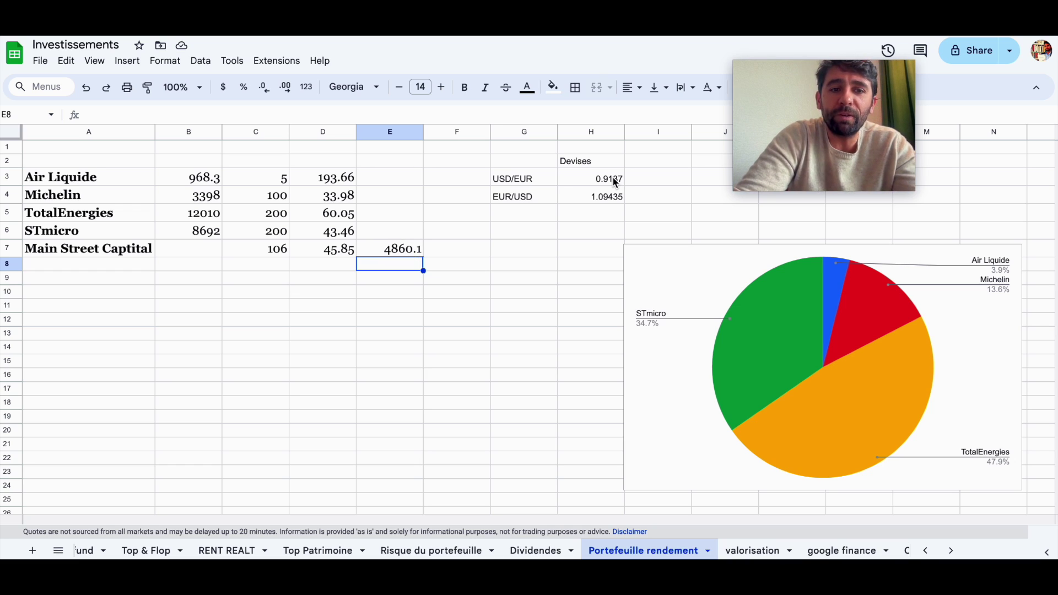
Step: Convert the Main Street position's dollar value to euros in B7 with =H3*E7
click(196, 246)
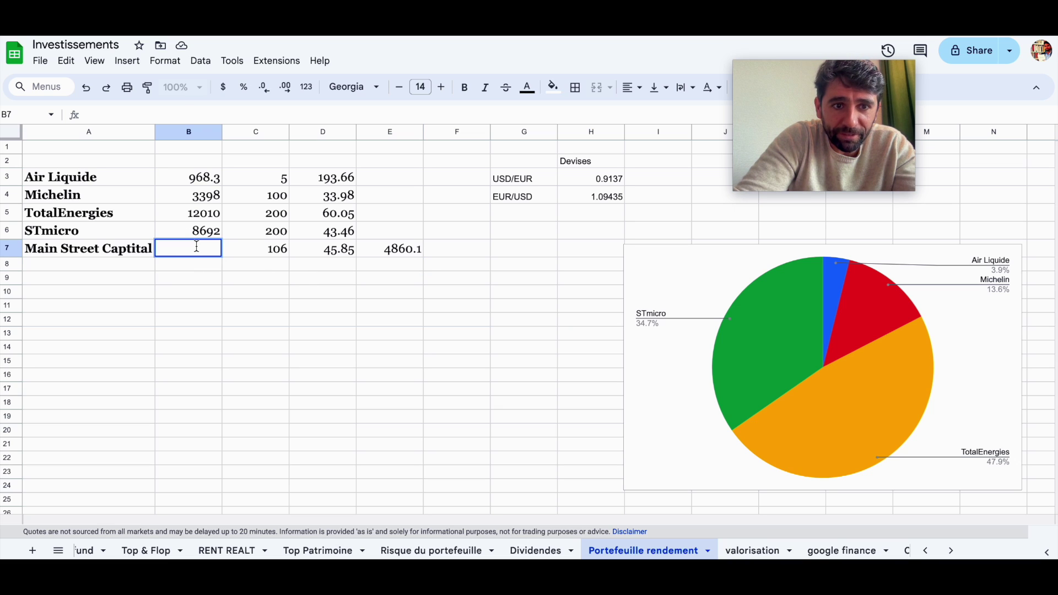
text(=)
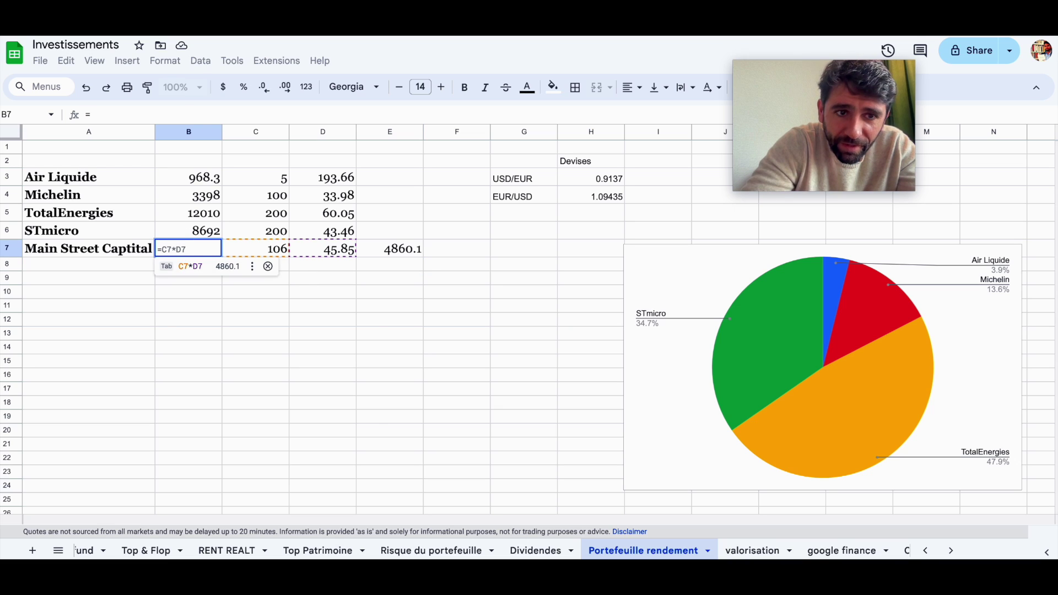
text(H3)
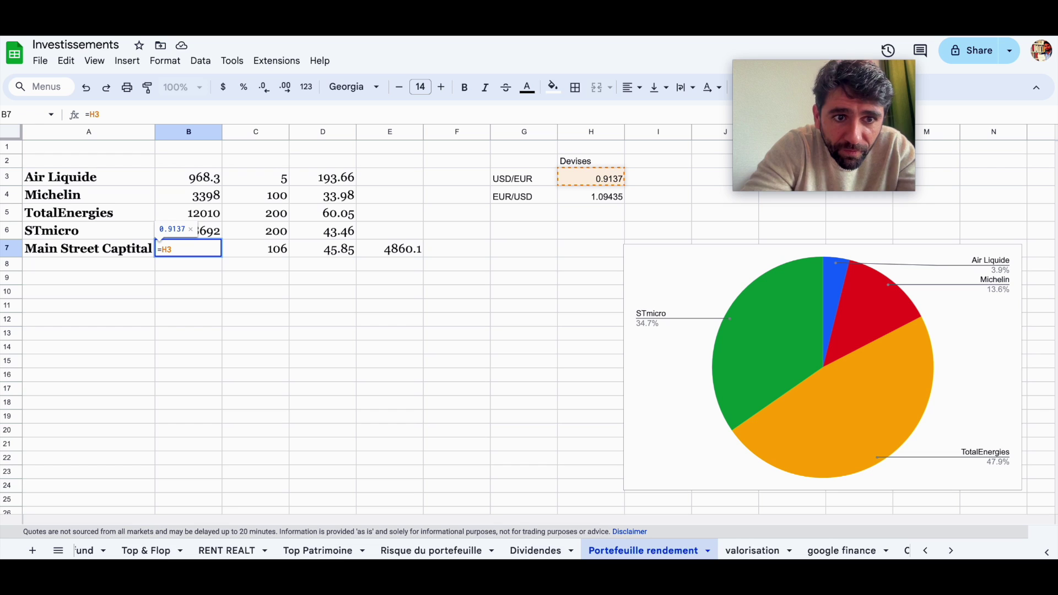
text(*)
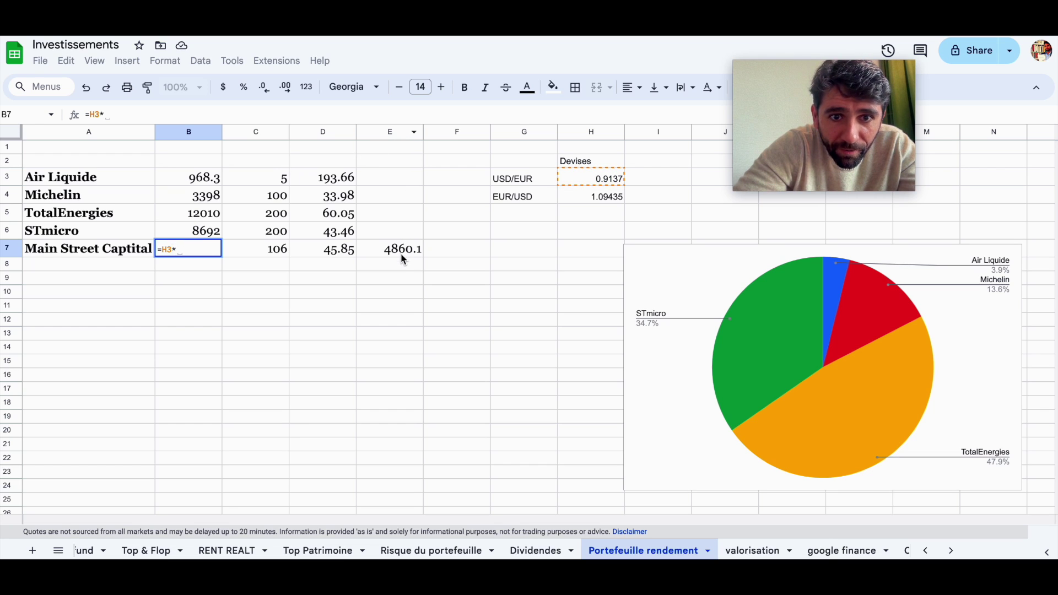
text(E7)
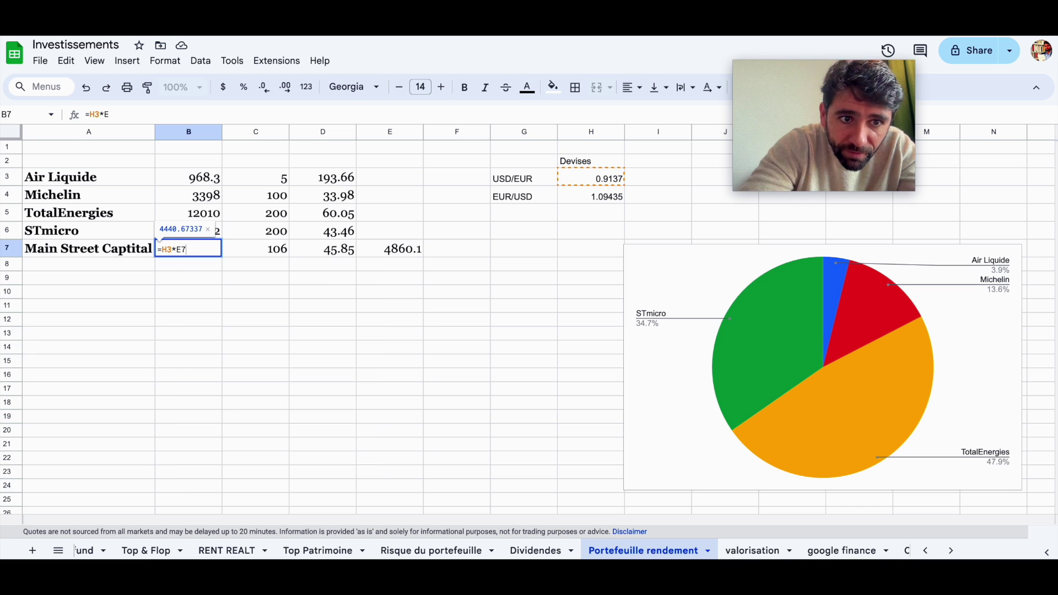
click(390, 430)
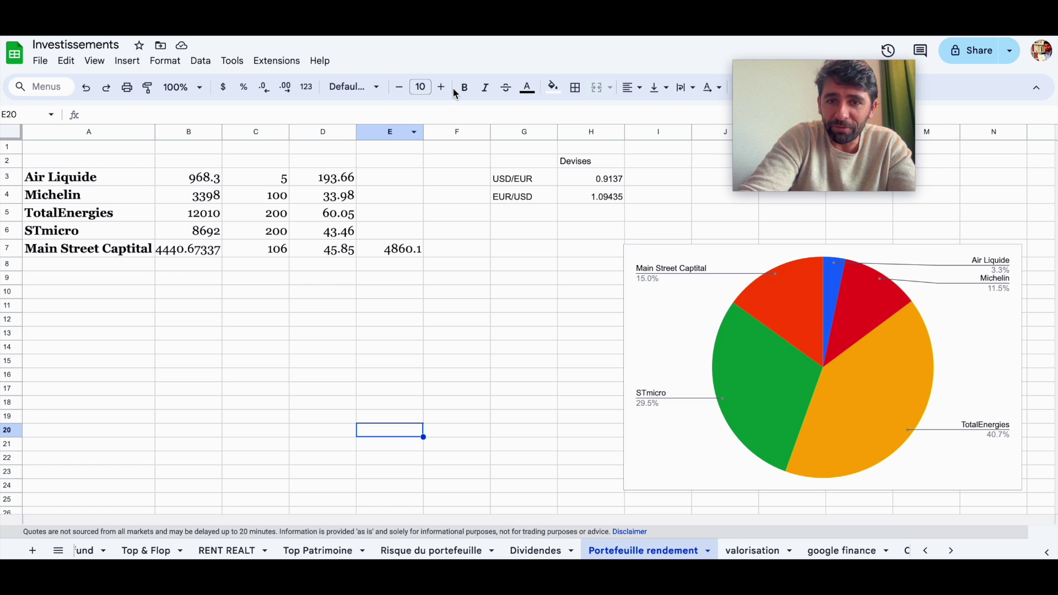
Step: Format the exchange-rate block G1:H5 in Georgia at size 14
drag(520, 145, 590, 217)
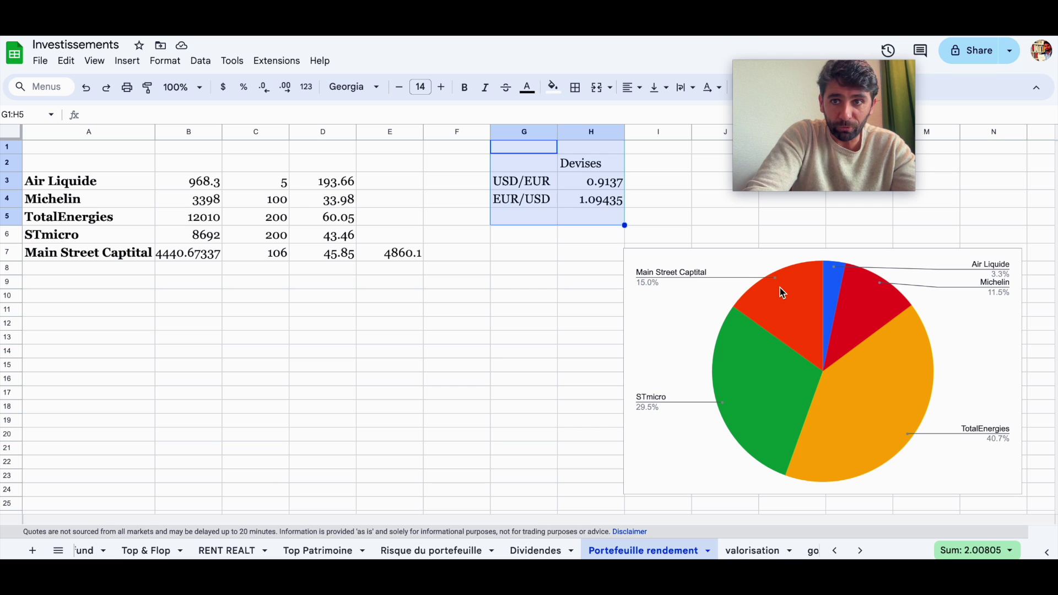
Step: Add a Microsoft holding in row 8 with 16 shares in C8 and =GOOGLEFINANCE("msft") as its price in D8
click(55, 270)
text(M)
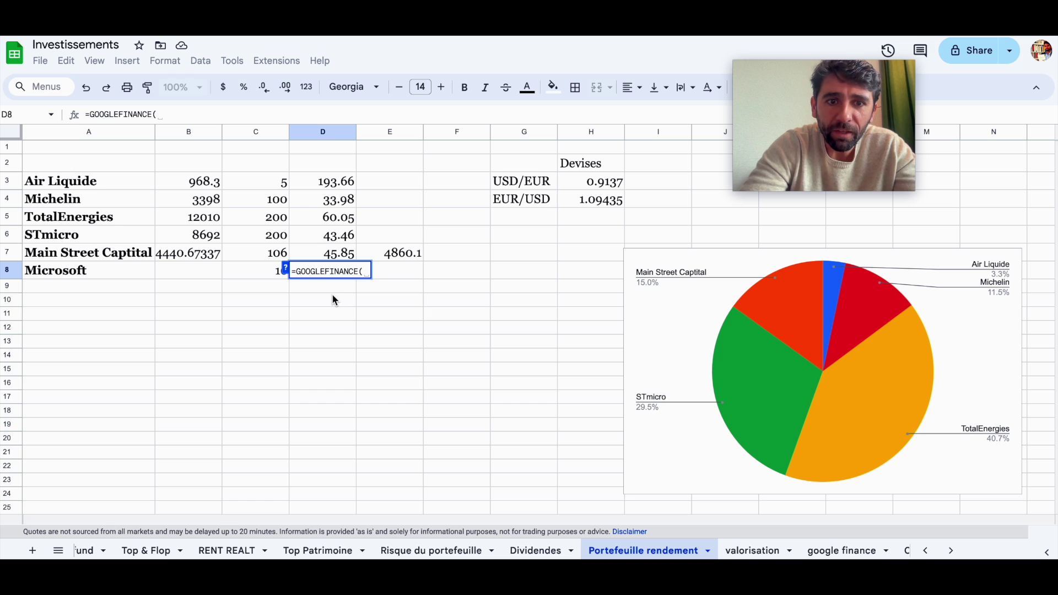
text("m)
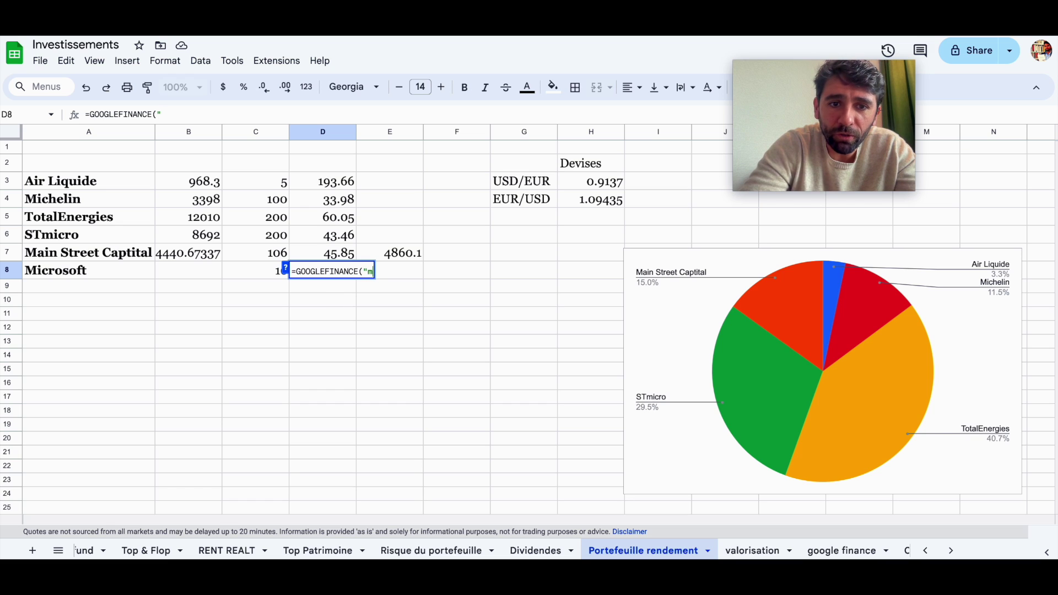
text(sft)
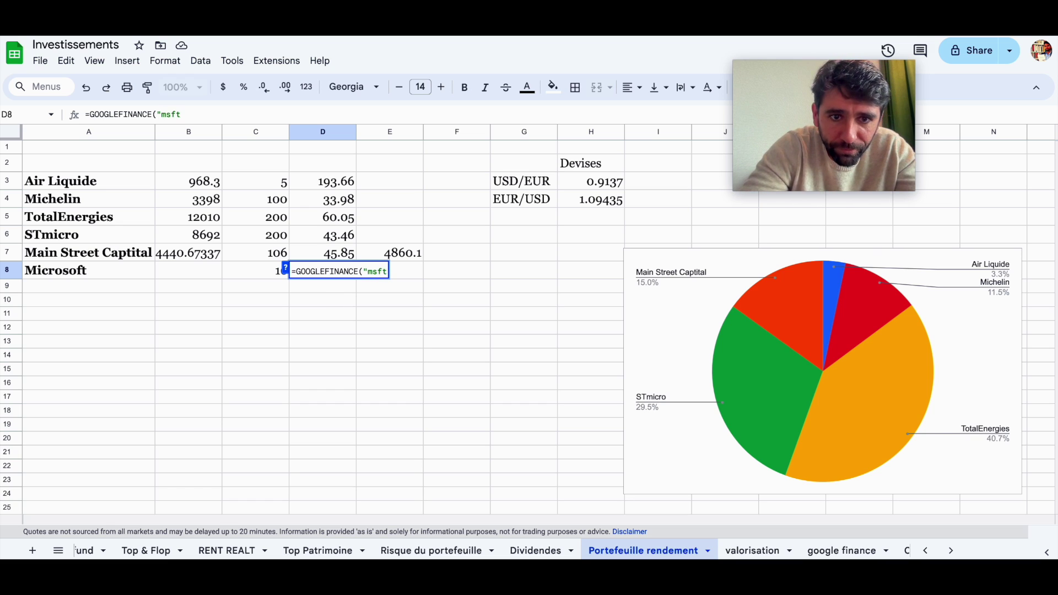
text("))
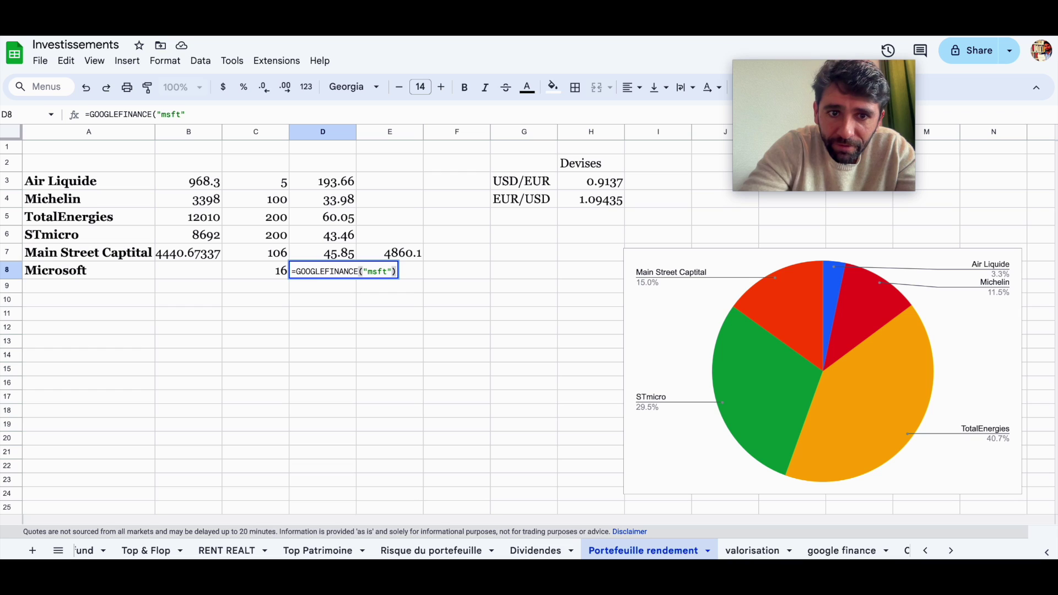
key(Return)
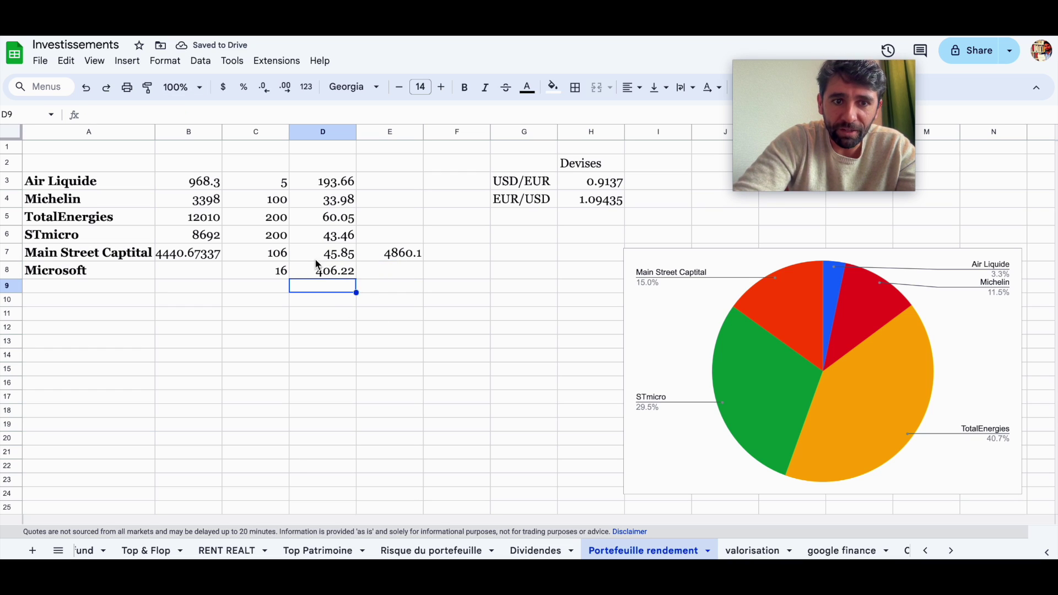
Step: Copy the dollar-value formula from E7 down to E8 for the Microsoft position
click(412, 254)
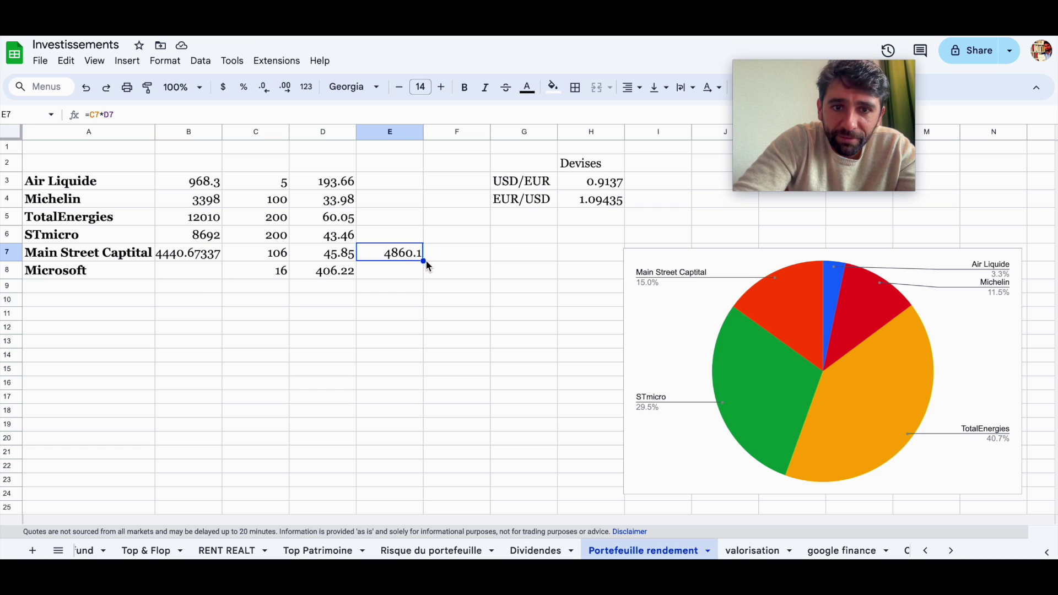
drag(429, 266, 422, 278)
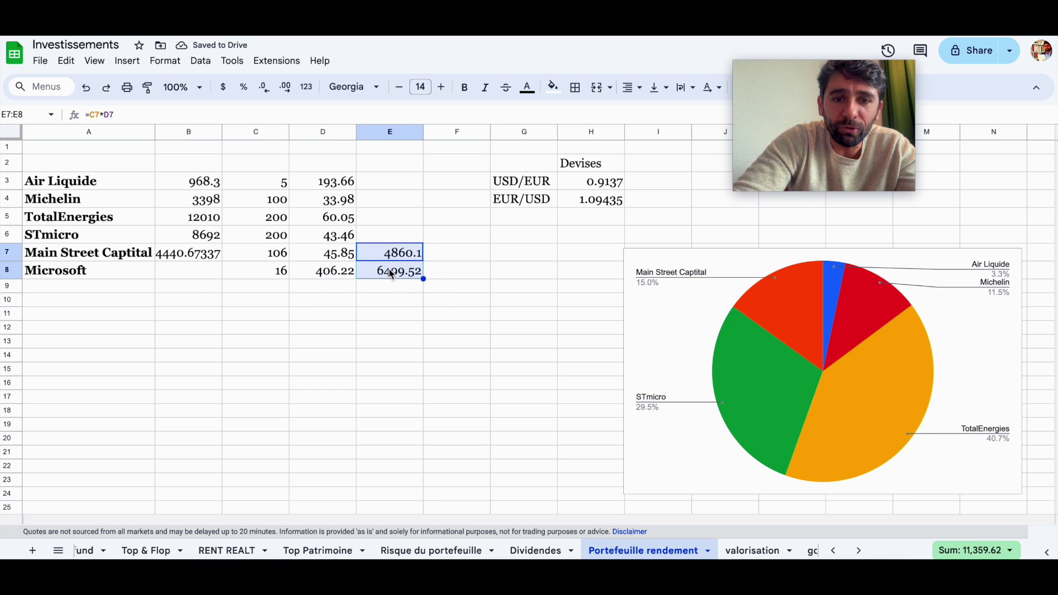
click(404, 302)
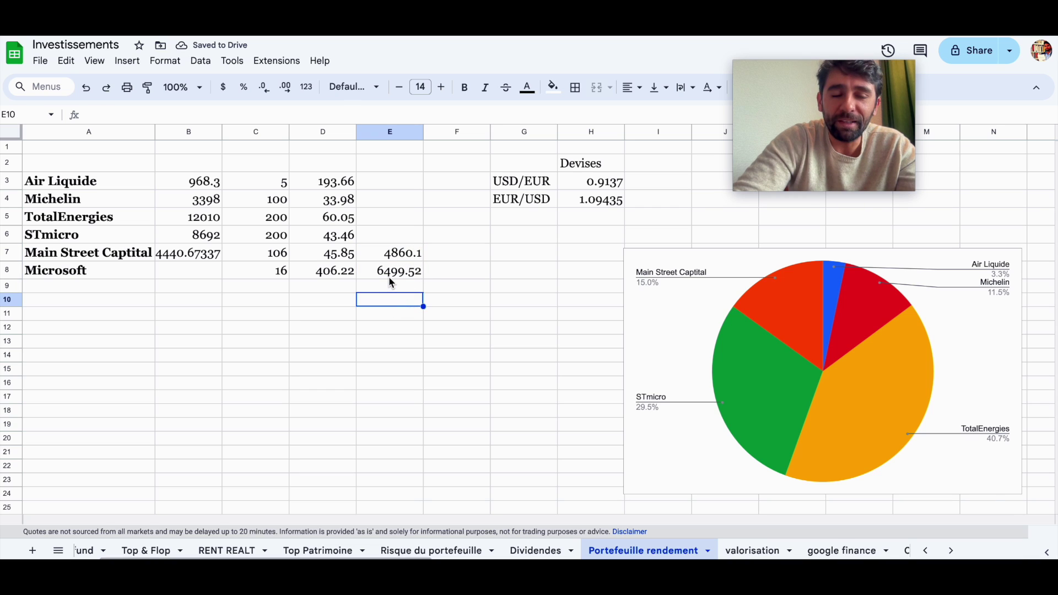
Step: Convert the Microsoft position's dollar value to euros in B8 with =H3*E8
click(203, 270)
text(=H3*)
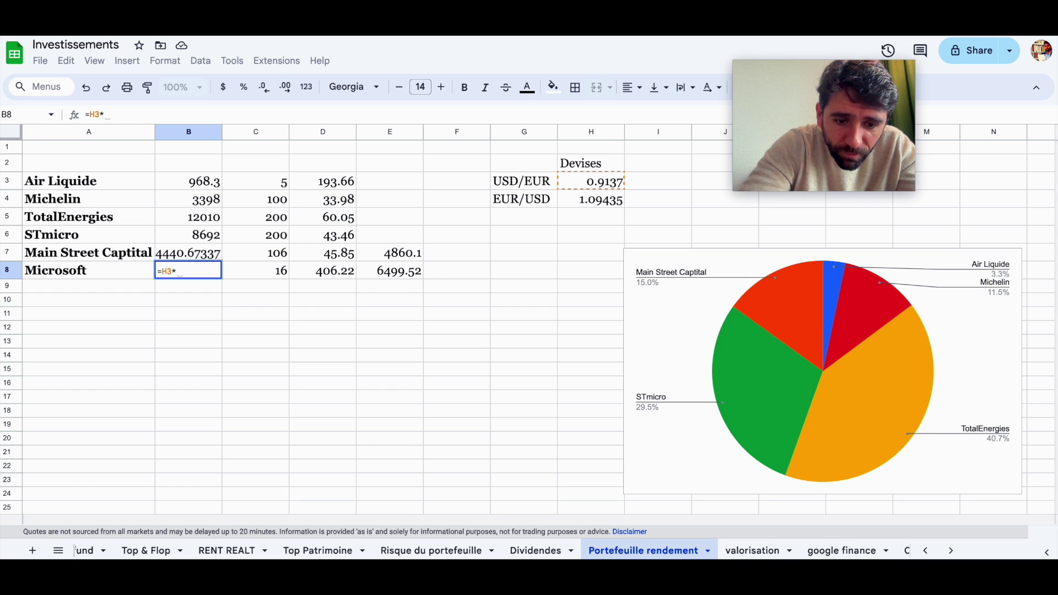
text(E8)
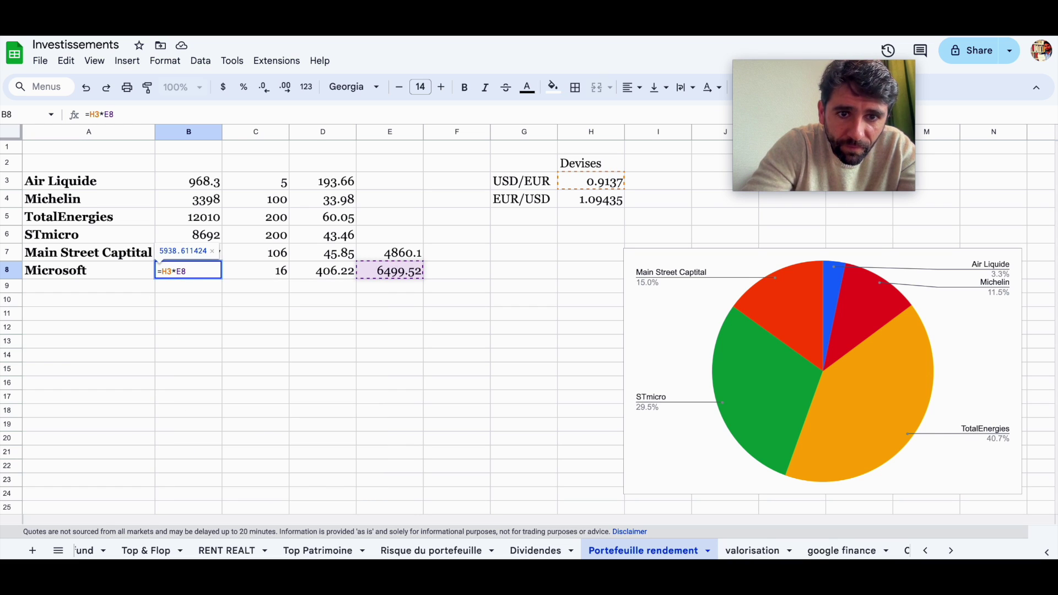
key(Return)
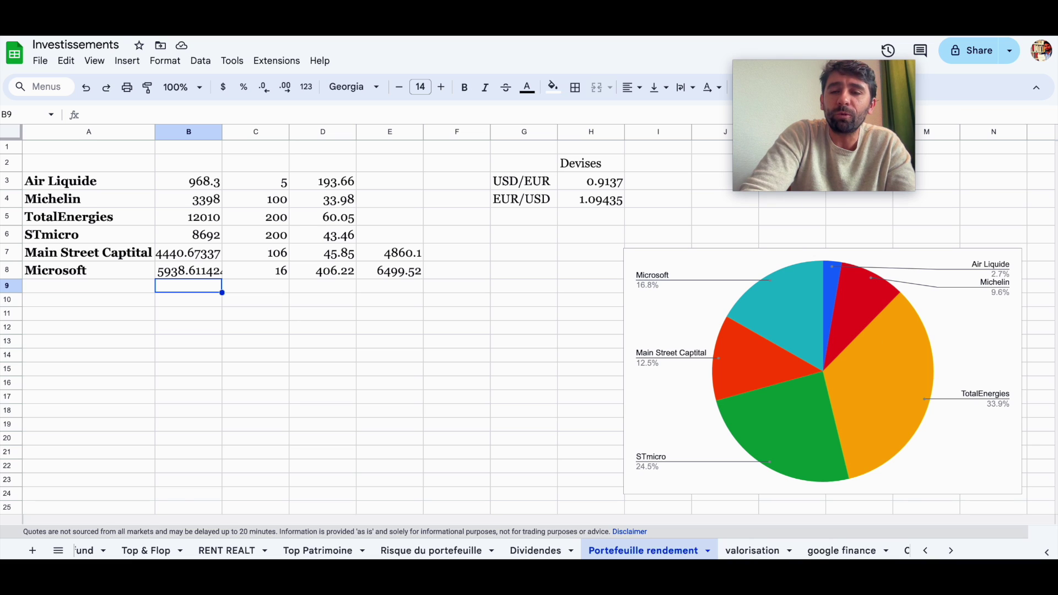
Step: Switch to Google Finance and search its listings for "ishares"
key(ctrl+Tab)
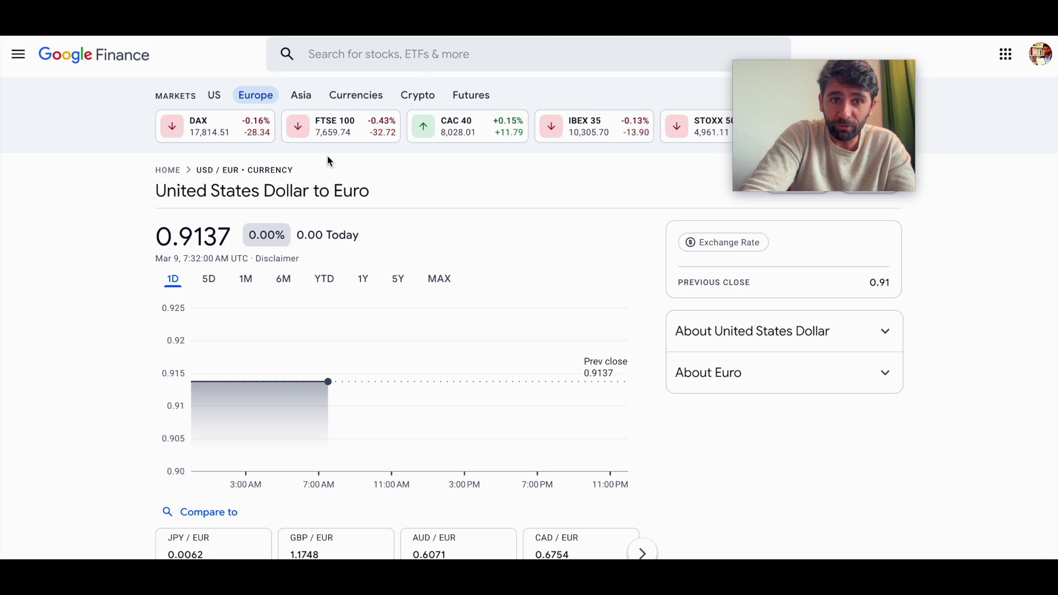
click(413, 54)
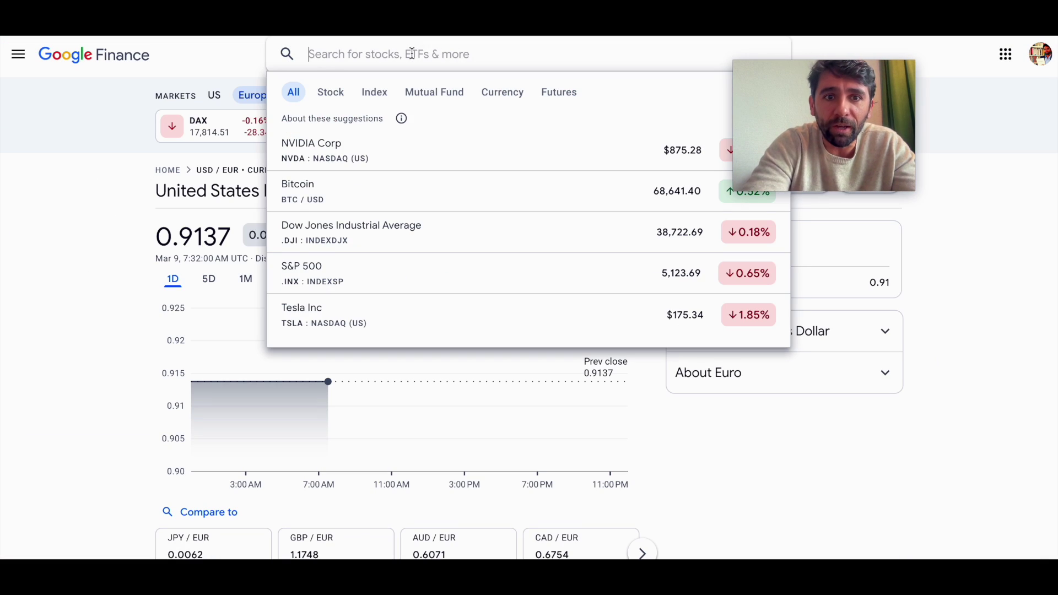
text(ishares)
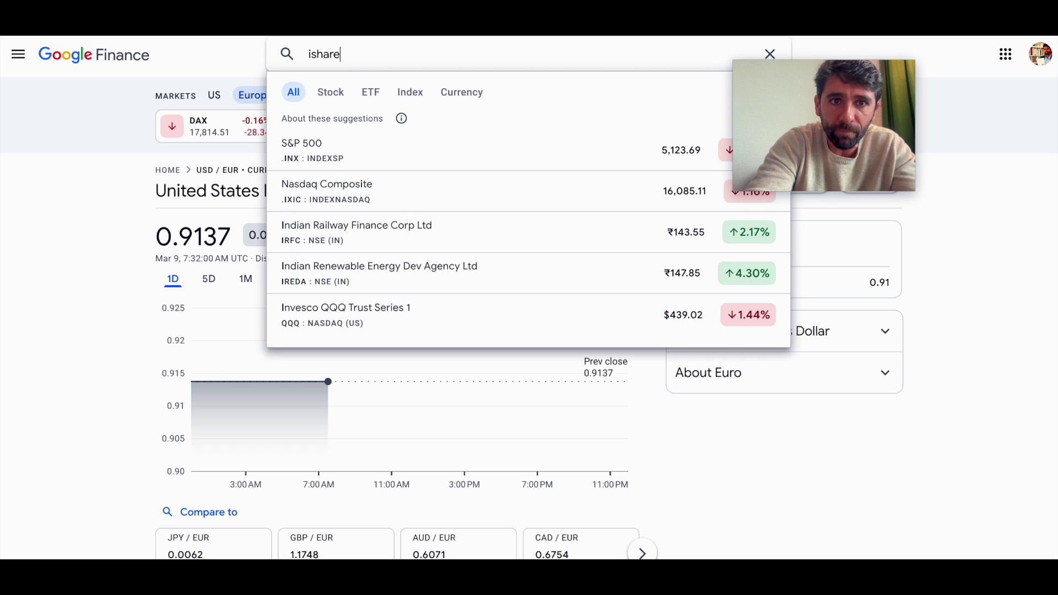
click(313, 231)
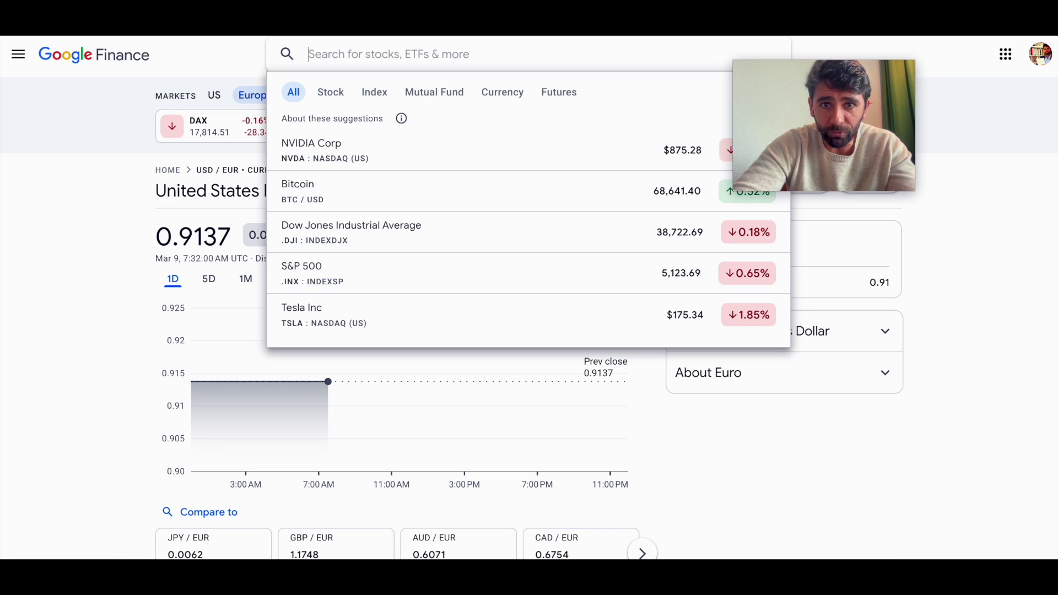
Step: Switch to the creator's Patreon page and look over the post "C'est l'heure de la FAQ !"
key(ctrl+l)
click(283, 231)
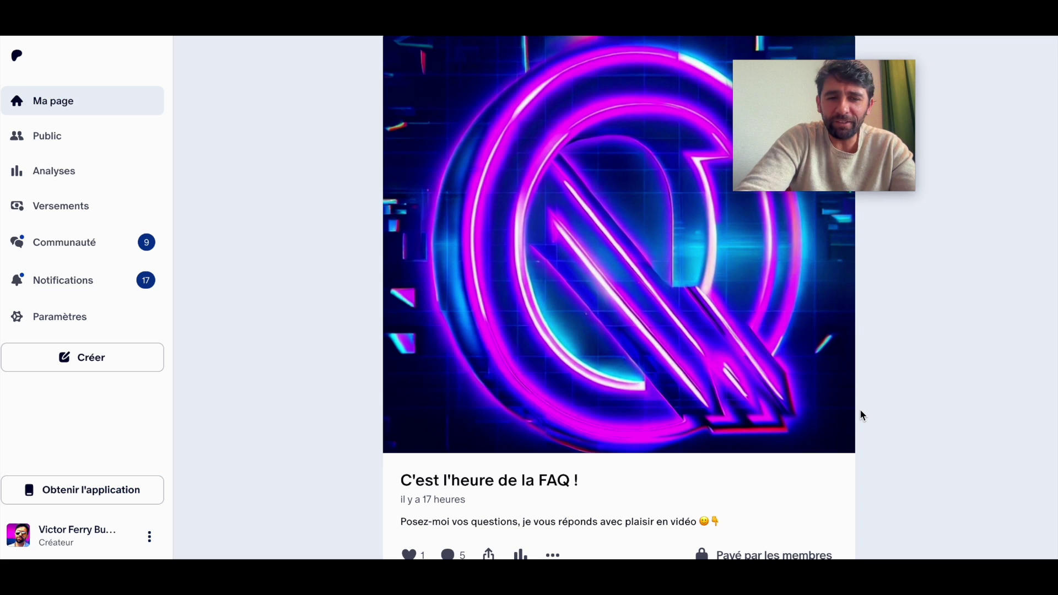
scroll(863, 414, up, 1)
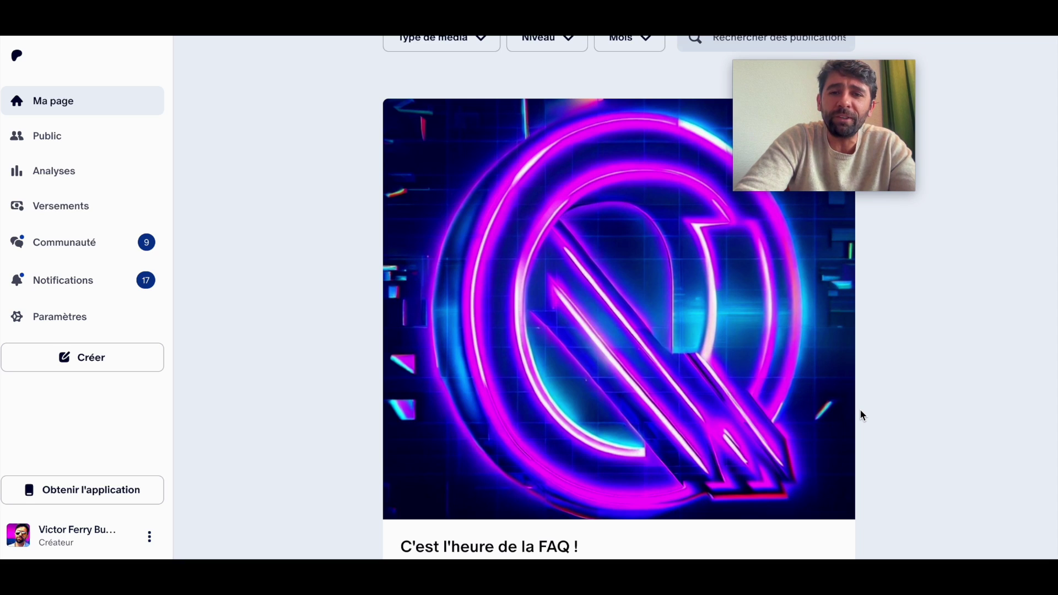
scroll(862, 415, down, 3)
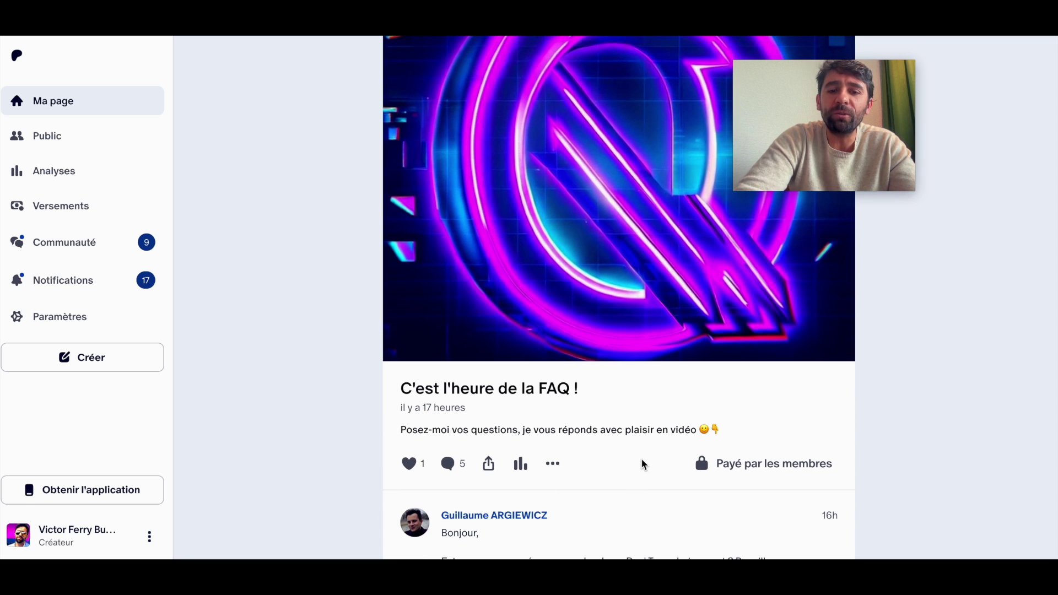
scroll(552, 404, up, 1)
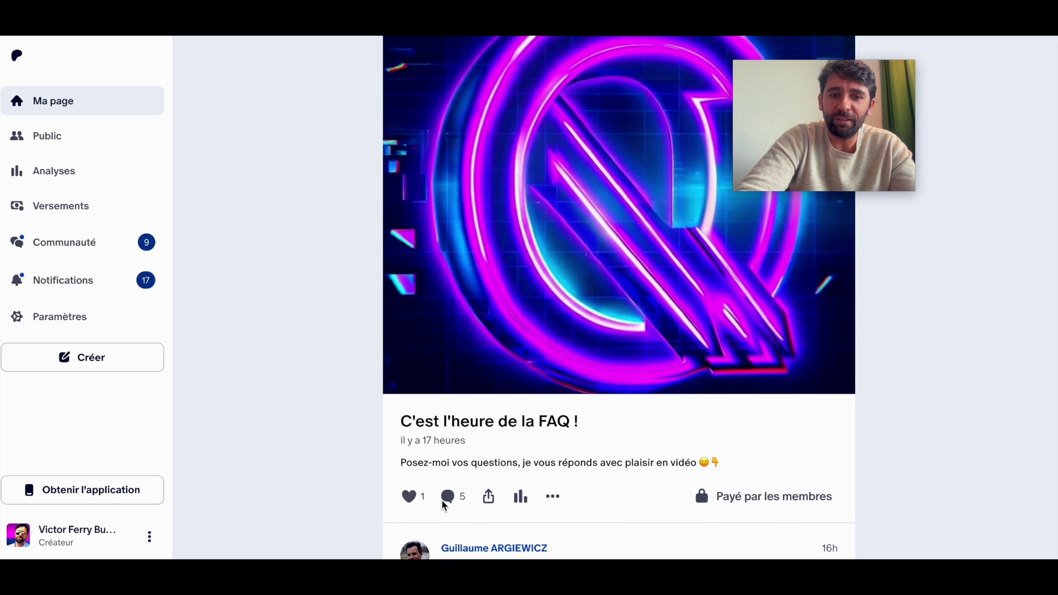
scroll(474, 455, up, 1)
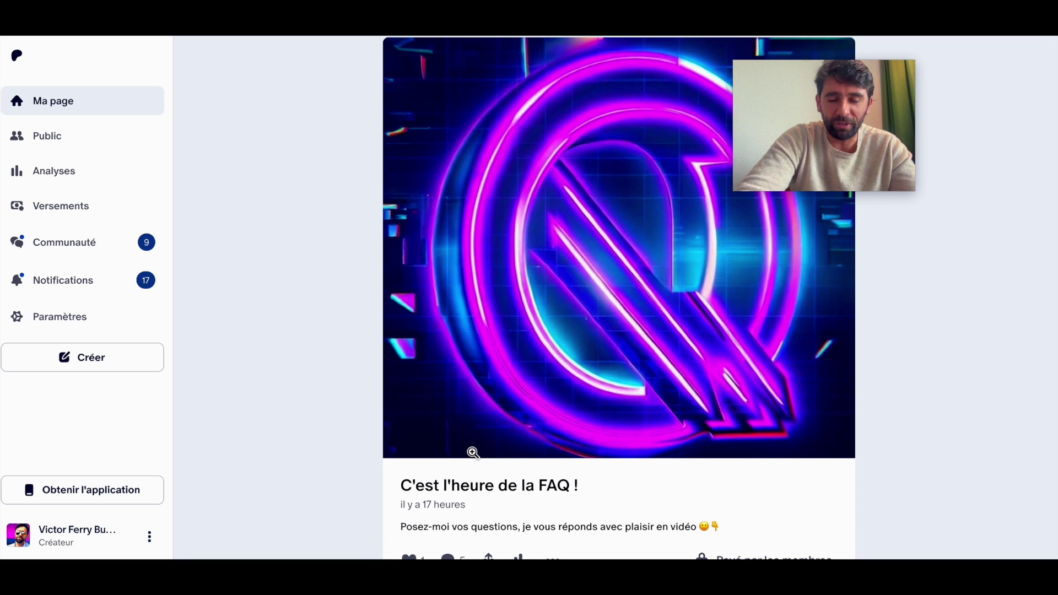
scroll(473, 453, down, 1)
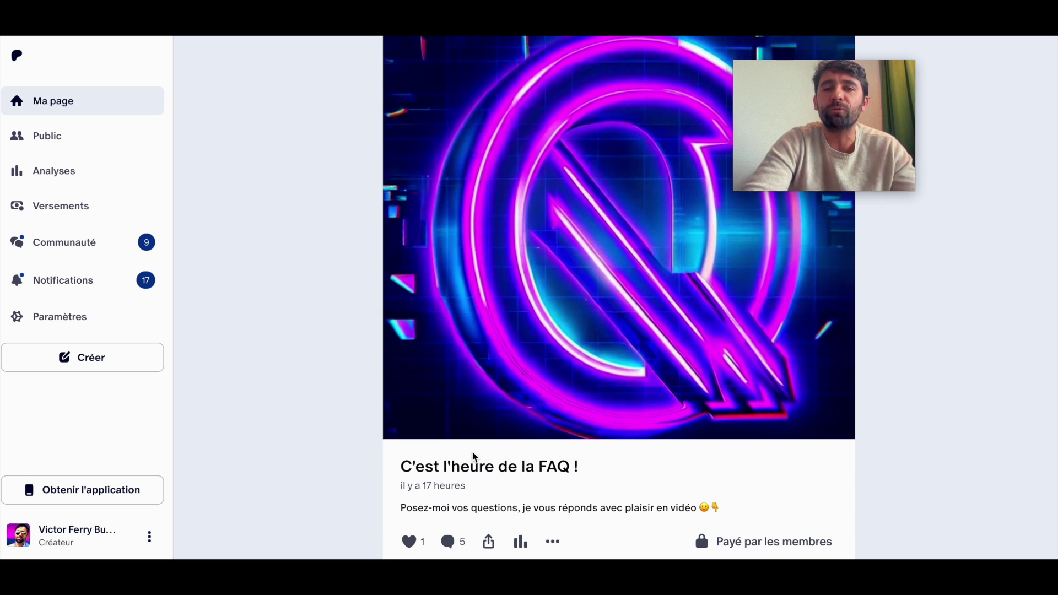